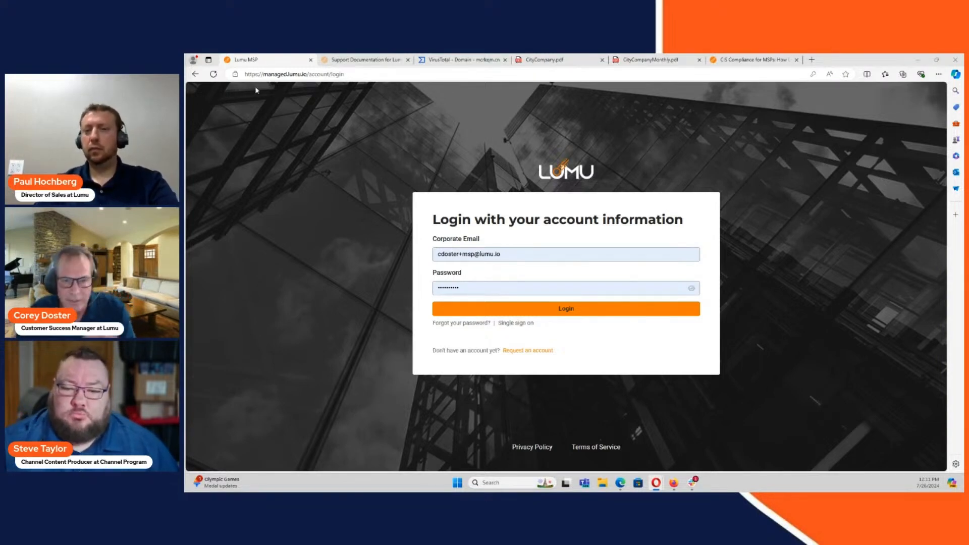
Step: Log in to the Lumu MSP portal with the prefilled credentials and open the list of managed tenants
{"action": "left_click", "coordinate": [575, 316]}
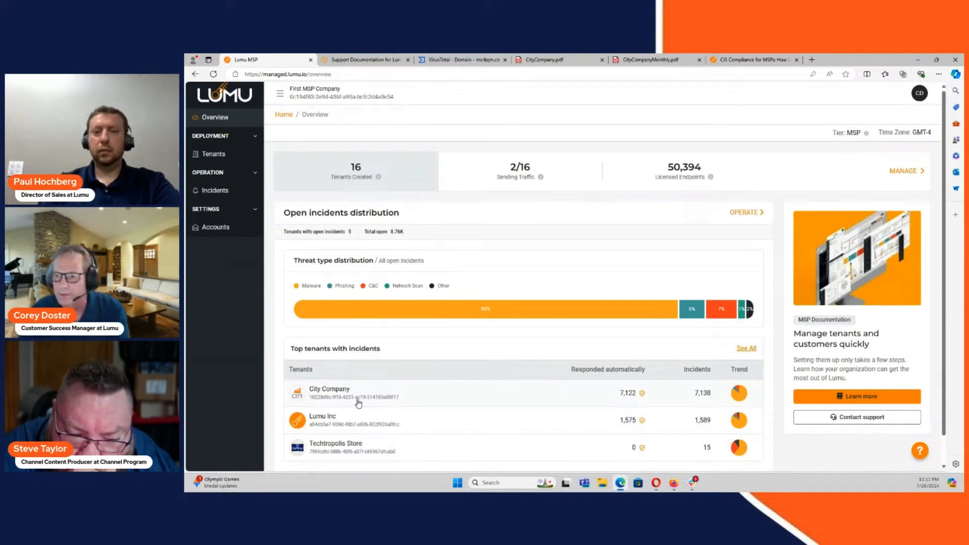
{"action": "mouse_move", "coordinate": [606, 314]}
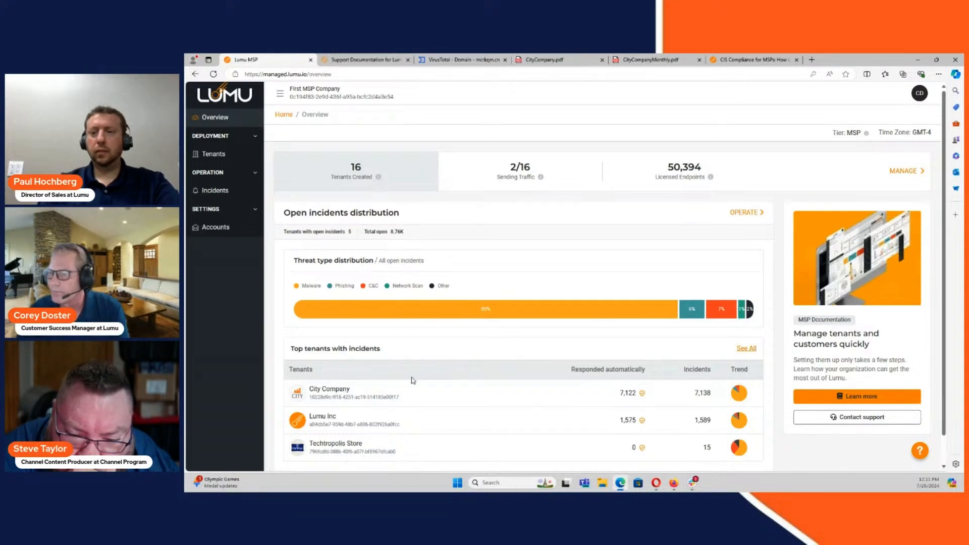
{"action": "left_click", "coordinate": [235, 156]}
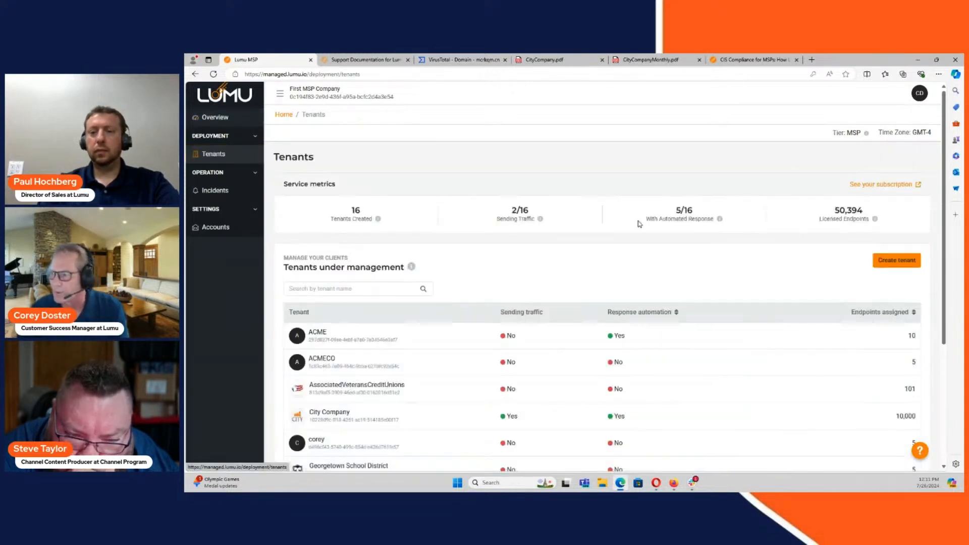
{"action": "left_click", "coordinate": [891, 261]}
{"action": "left_click", "coordinate": [421, 230]}
{"action": "type", "text": "Corey's Company"}
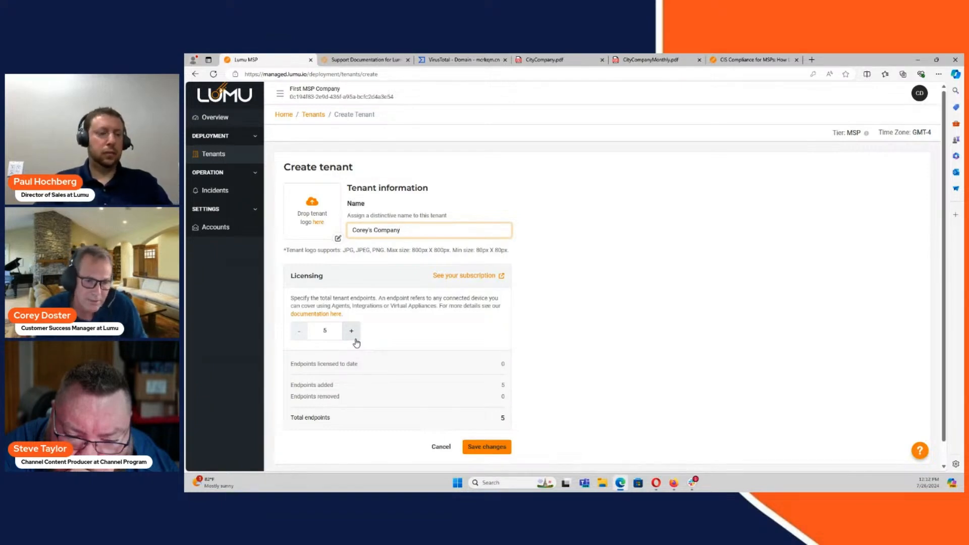
{"action": "left_click", "coordinate": [441, 447]}
Step: Open the configuration page of the City Company tenant
{"action": "scroll", "coordinate": [356, 384], "scroll_direction": "down", "scroll_amount": 1}
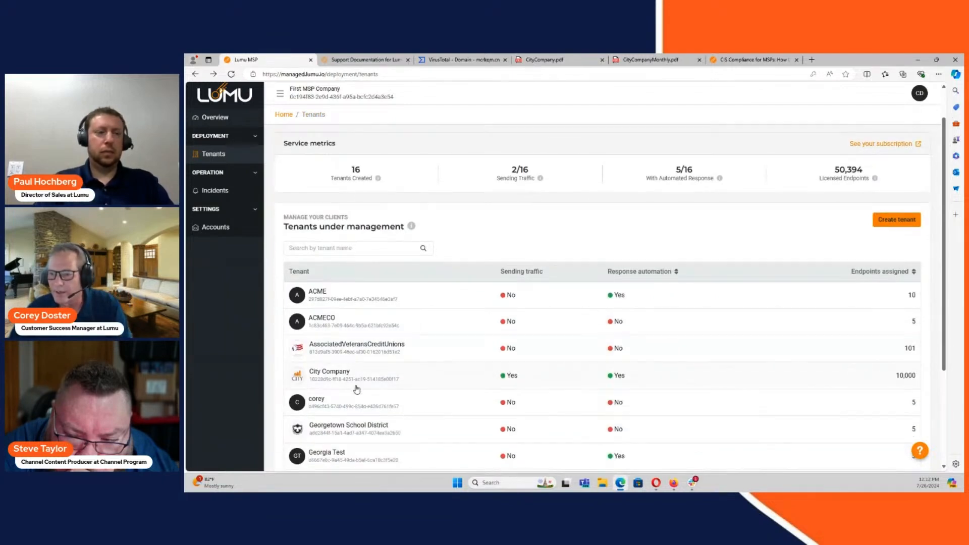
{"action": "left_click", "coordinate": [333, 381]}
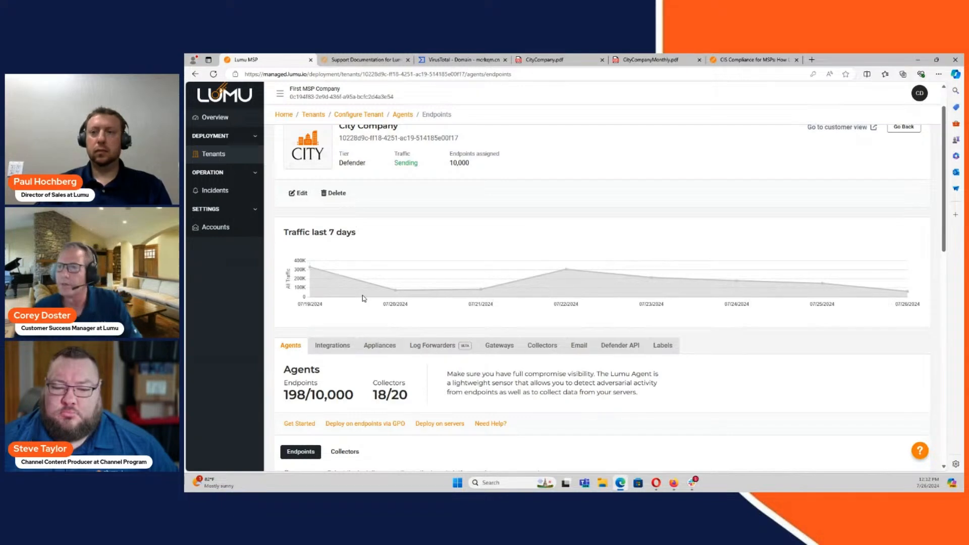
Step: Consult the Lumu MSP Getting Started guide in the support documentation and return to the City Company tenant
{"action": "left_click", "coordinate": [354, 61]}
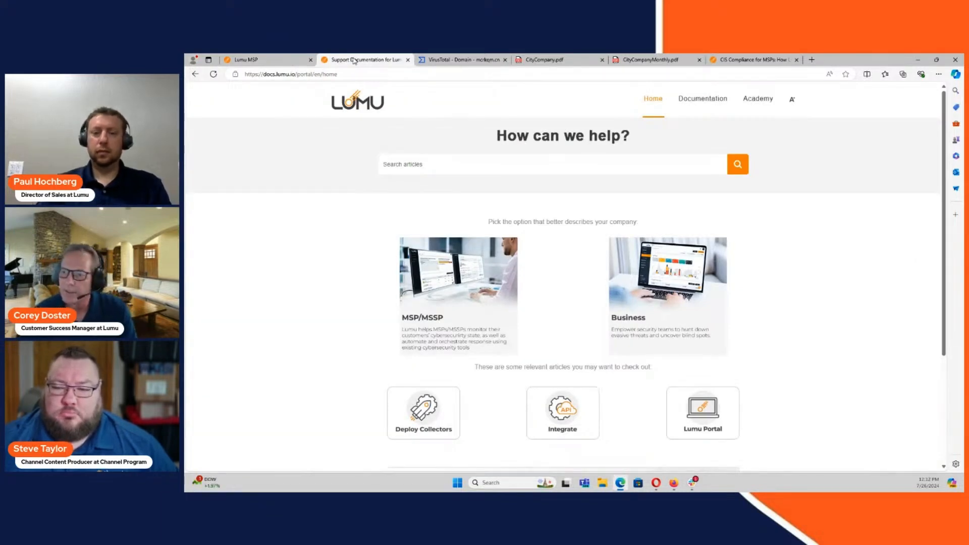
{"action": "left_click", "coordinate": [470, 320]}
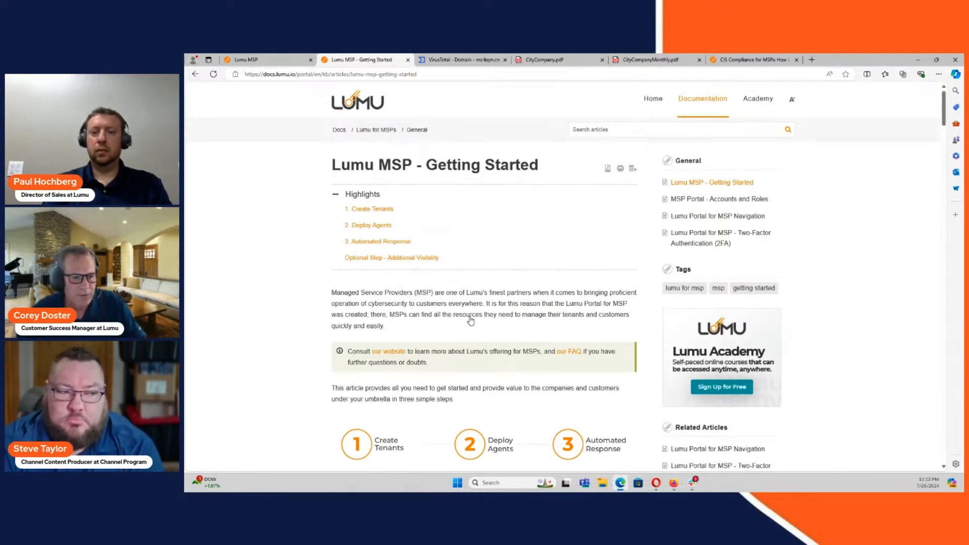
{"action": "left_click", "coordinate": [279, 58]}
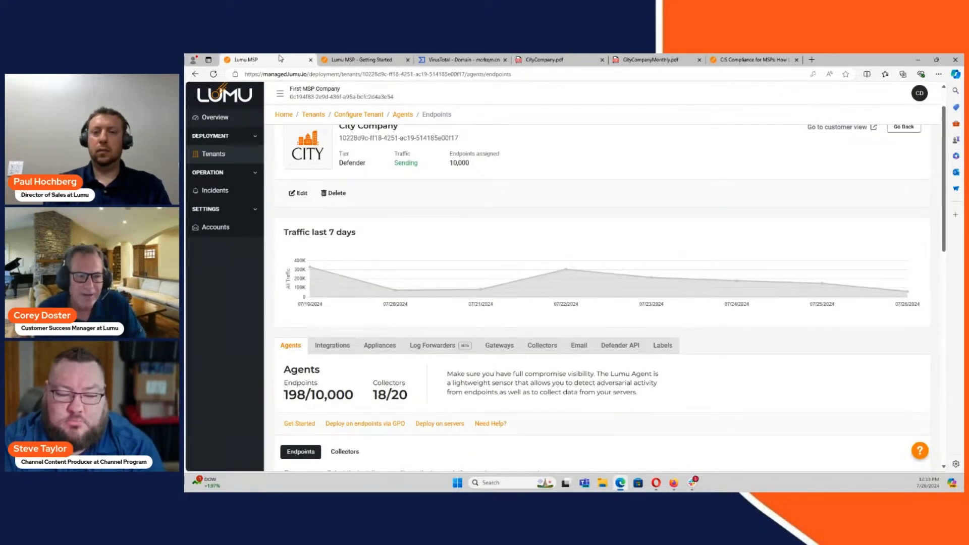
Step: Review City Company's agent deployment, covering the endpoint installation groups and the server collectors
{"action": "scroll", "coordinate": [510, 191], "scroll_direction": "down", "scroll_amount": 1}
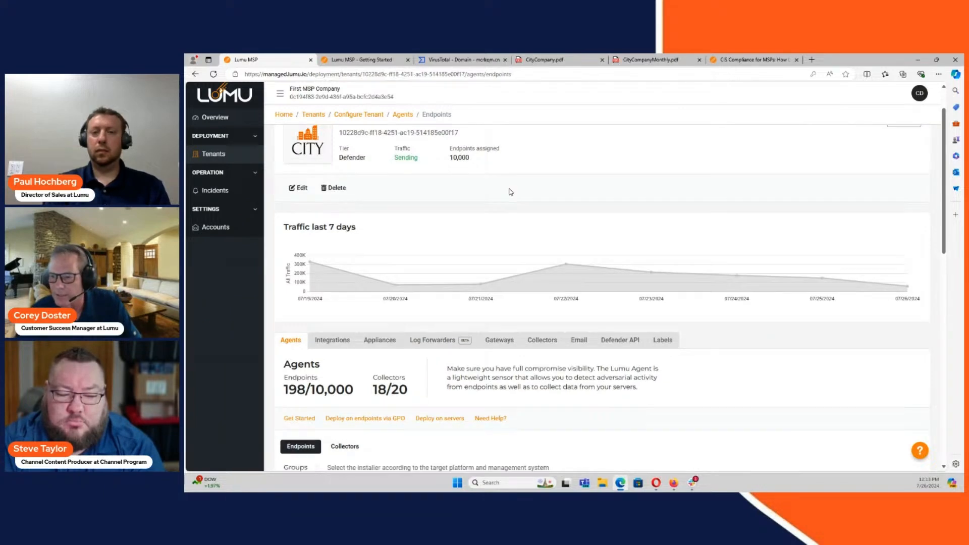
{"action": "scroll", "coordinate": [510, 192], "scroll_direction": "down", "scroll_amount": 3}
{"action": "scroll", "coordinate": [503, 199], "scroll_direction": "up", "scroll_amount": 3}
{"action": "scroll", "coordinate": [476, 245], "scroll_direction": "down", "scroll_amount": 3}
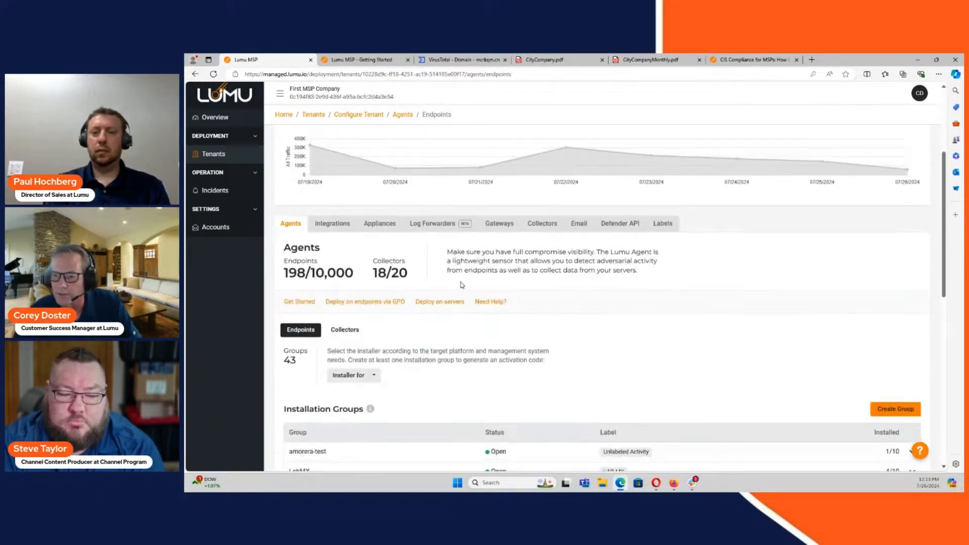
{"action": "left_click", "coordinate": [353, 332]}
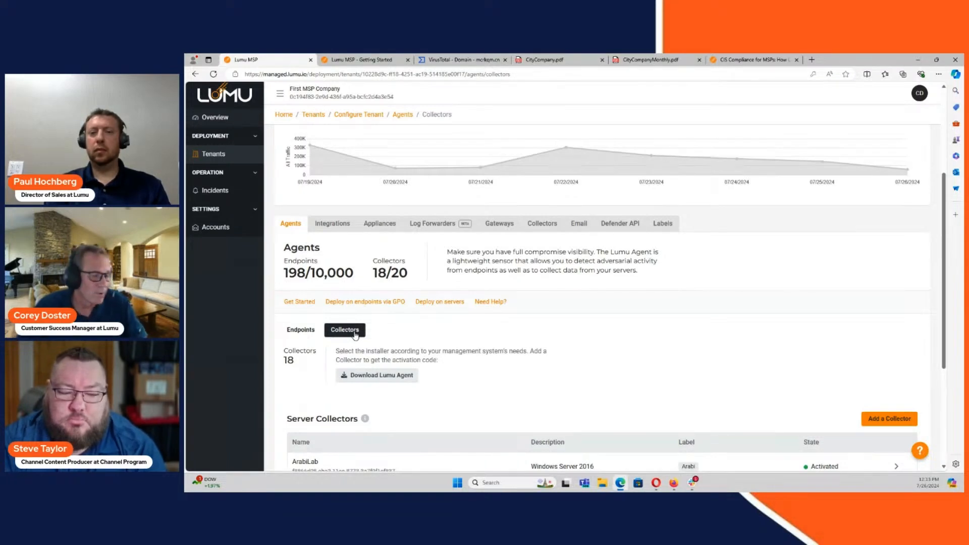
Step: Review City Company's virtual appliances, log forwarders and gateways
{"action": "left_click", "coordinate": [391, 226]}
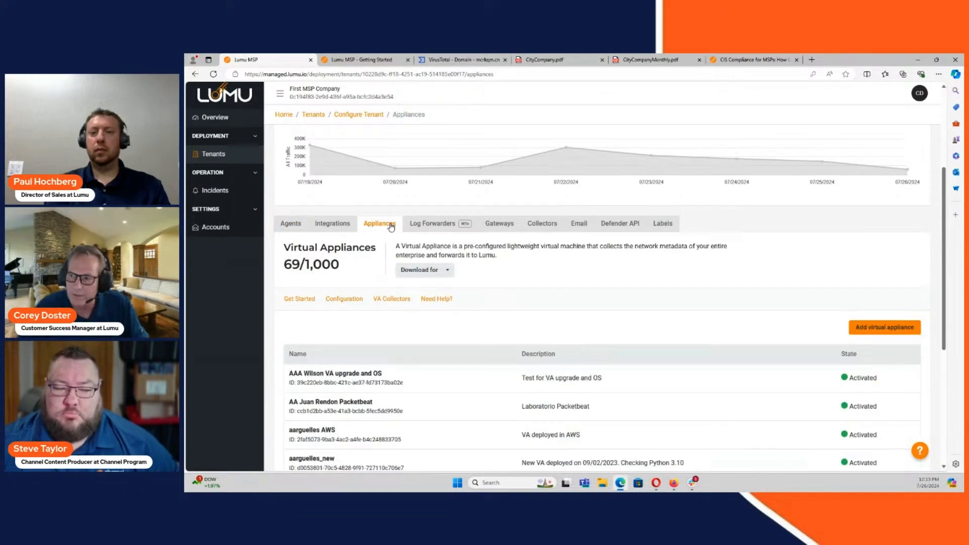
{"action": "left_click", "coordinate": [432, 227]}
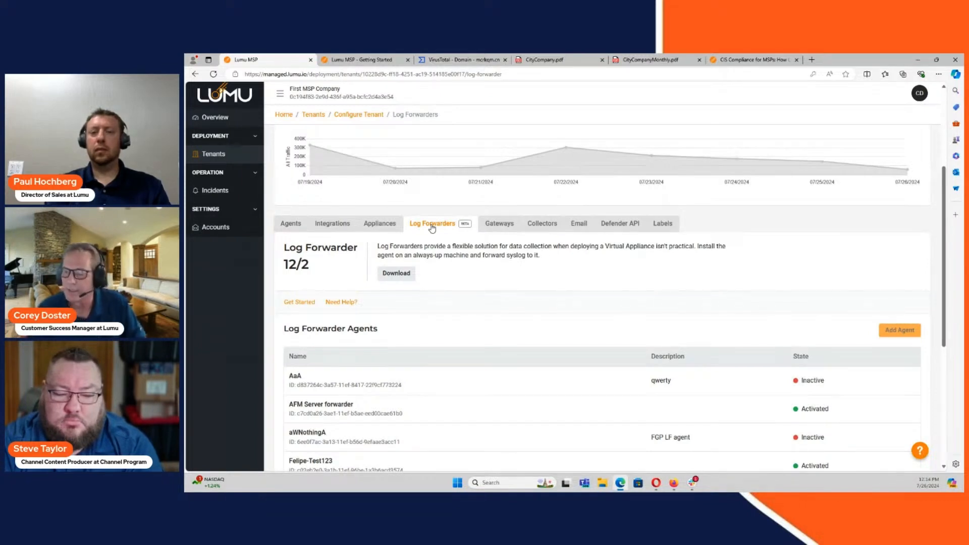
{"action": "left_click", "coordinate": [505, 225]}
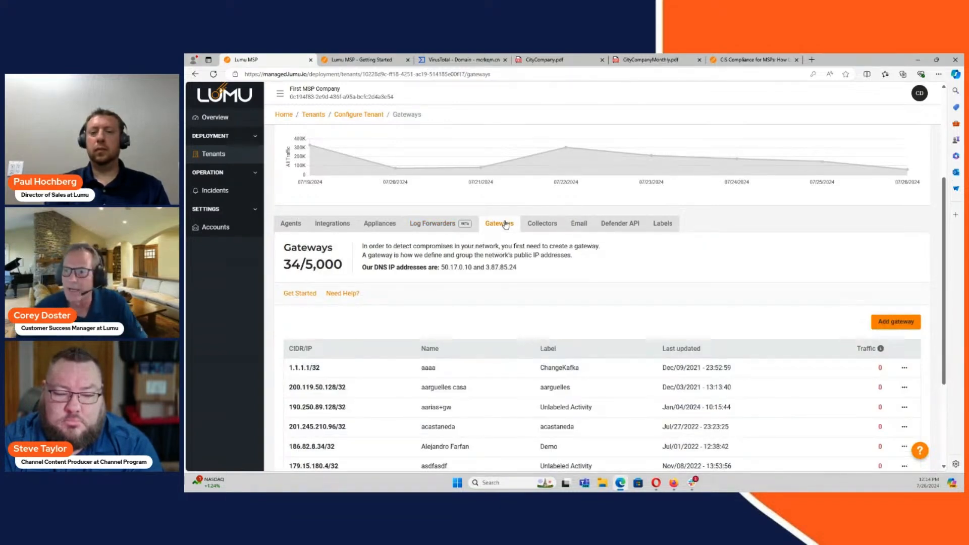
Step: Show the available Data Collection integrations for City Company
{"action": "left_click", "coordinate": [341, 230]}
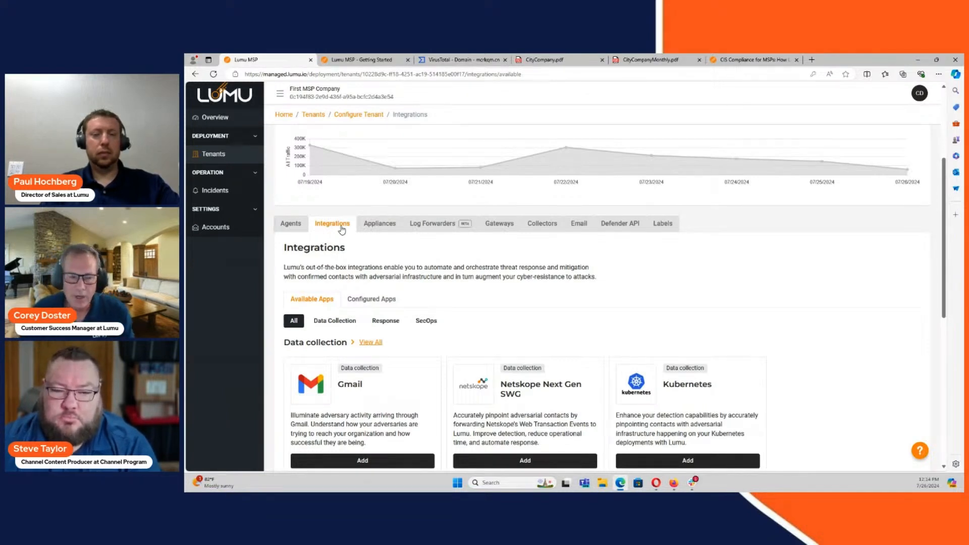
{"action": "left_click", "coordinate": [344, 325]}
{"action": "scroll", "coordinate": [344, 325], "scroll_direction": "down", "scroll_amount": 2}
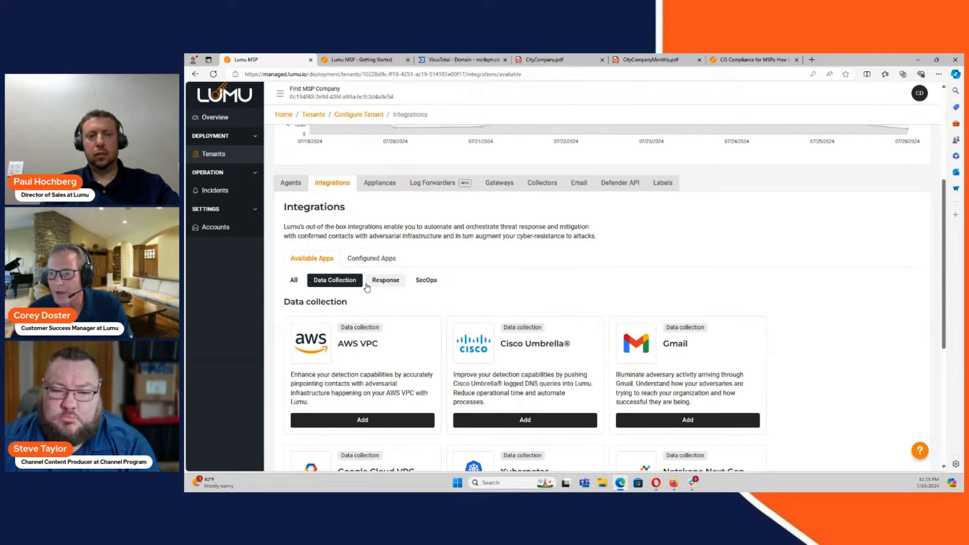
Step: Filter the available integrations to Response and examine which security products are offered
{"action": "left_click", "coordinate": [385, 279]}
{"action": "scroll", "coordinate": [385, 284], "scroll_direction": "down", "scroll_amount": 2}
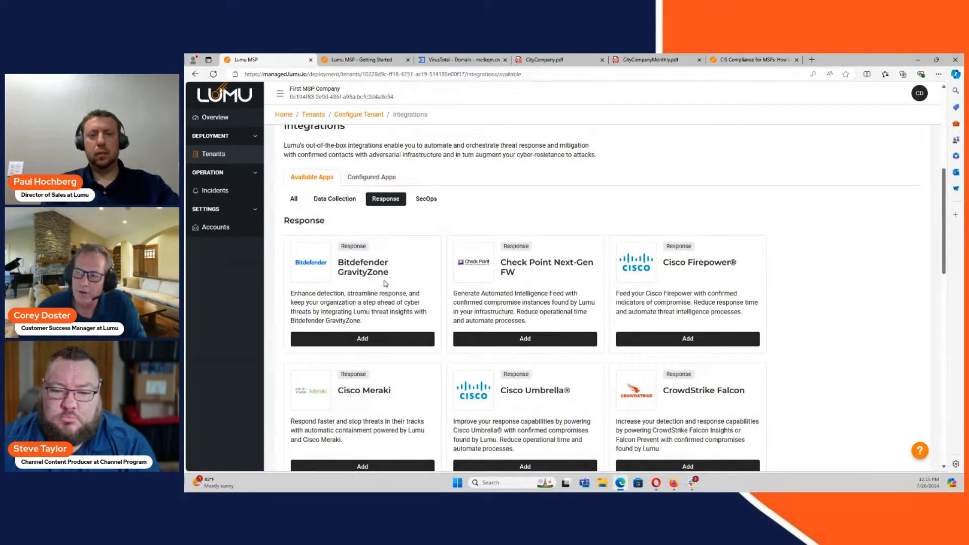
{"action": "scroll", "coordinate": [385, 283], "scroll_direction": "down", "scroll_amount": 1}
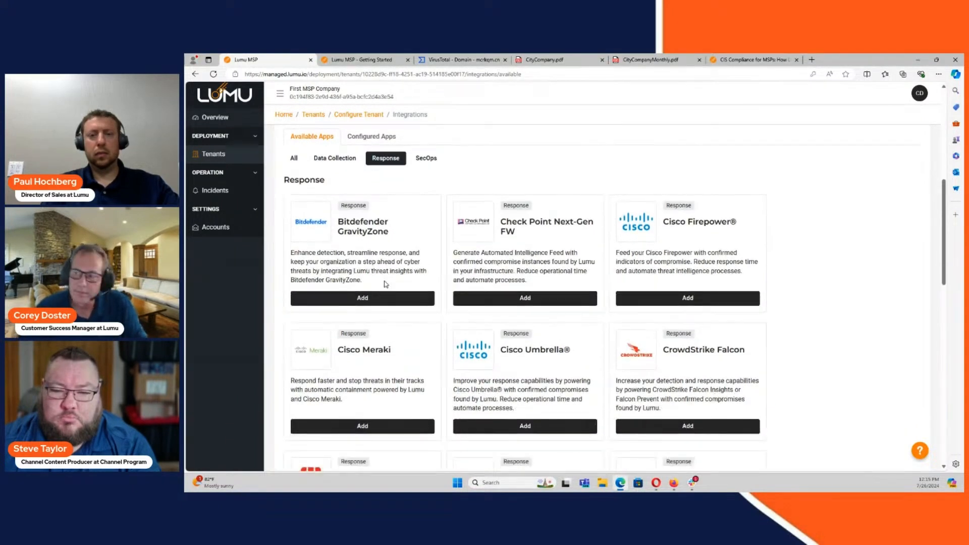
{"action": "scroll", "coordinate": [386, 284], "scroll_direction": "down", "scroll_amount": 1}
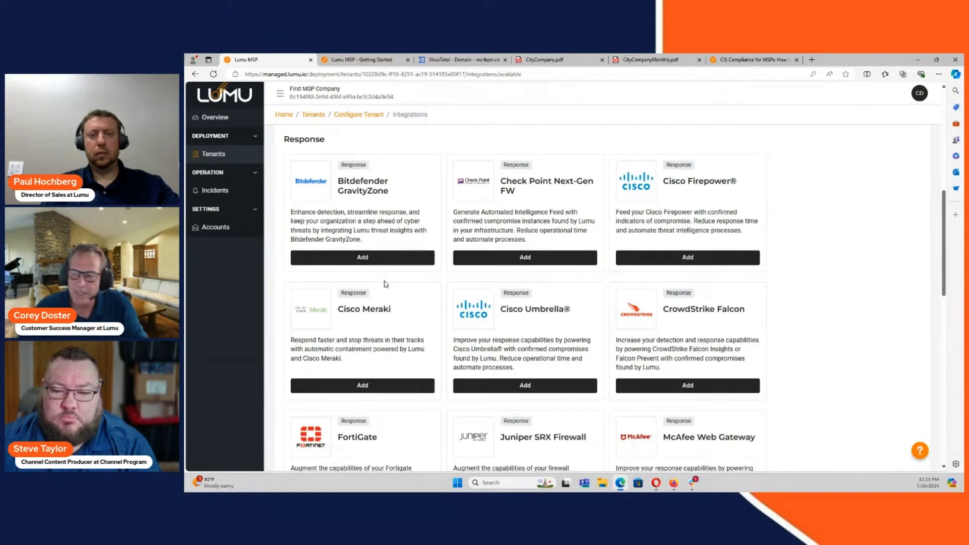
{"action": "scroll", "coordinate": [385, 283], "scroll_direction": "down", "scroll_amount": 4}
{"action": "scroll", "coordinate": [385, 284], "scroll_direction": "down", "scroll_amount": 3}
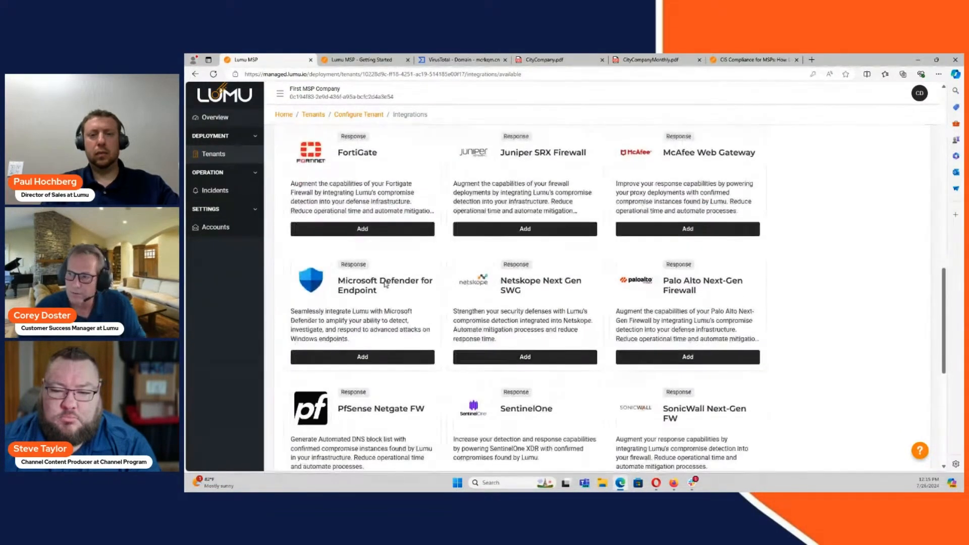
{"action": "scroll", "coordinate": [385, 285], "scroll_direction": "down", "scroll_amount": 2}
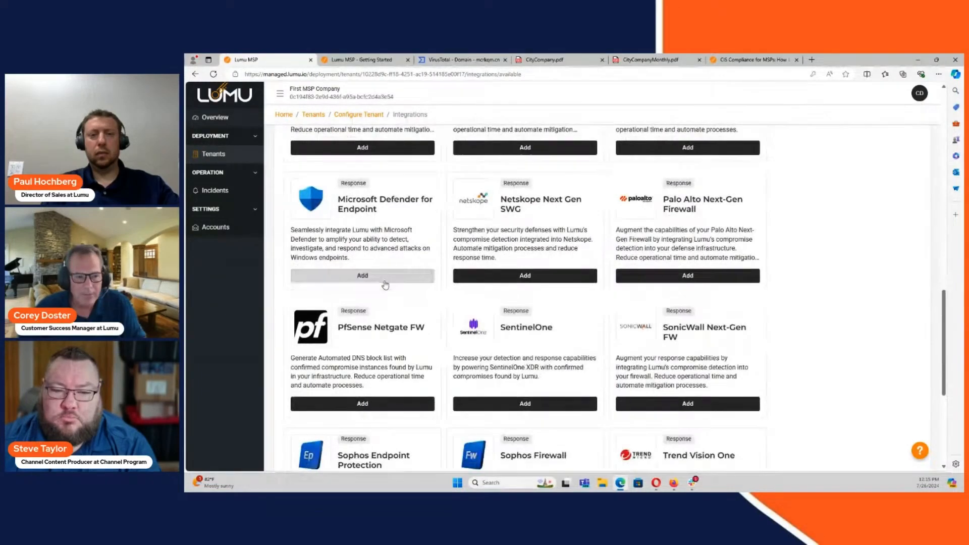
{"action": "scroll", "coordinate": [385, 285], "scroll_direction": "down", "scroll_amount": 1}
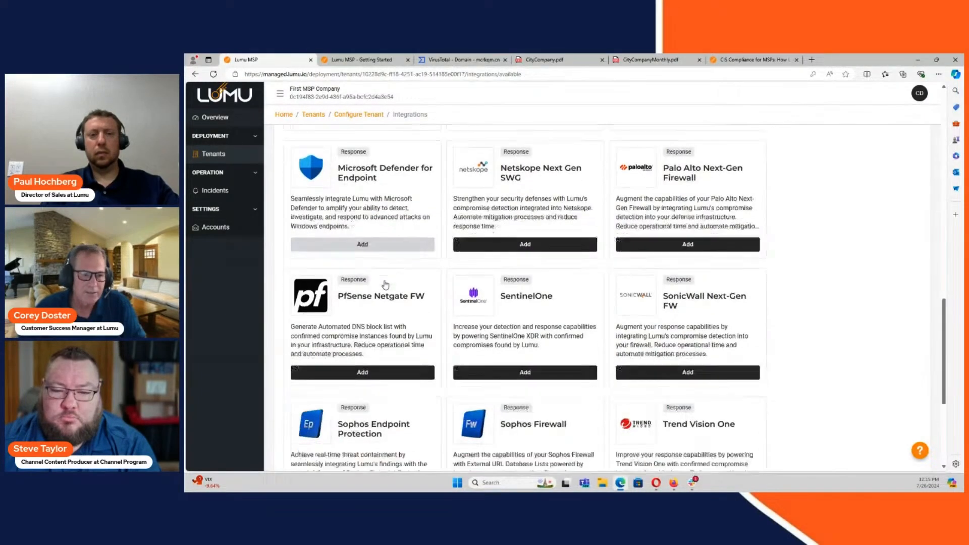
{"action": "scroll", "coordinate": [385, 284], "scroll_direction": "down", "scroll_amount": 2}
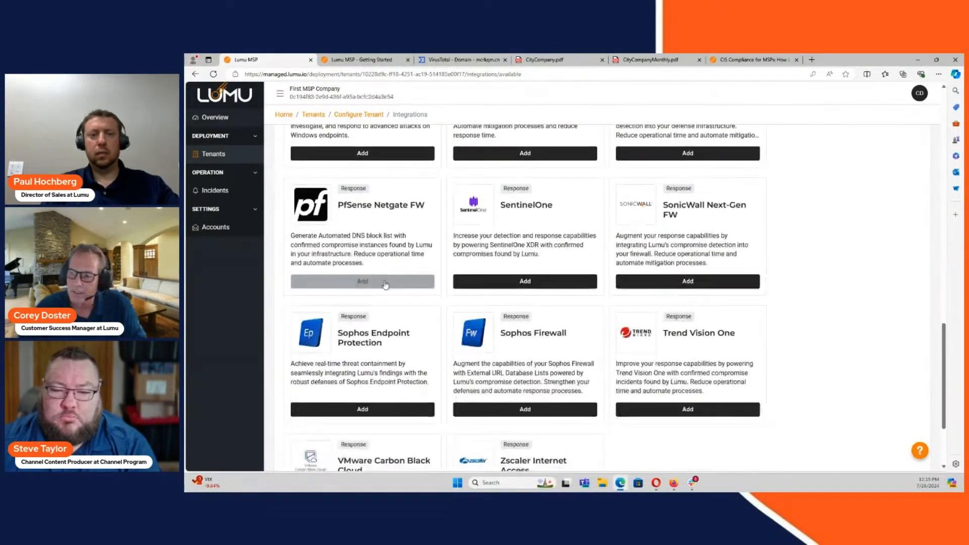
{"action": "scroll", "coordinate": [385, 281], "scroll_direction": "up", "scroll_amount": 5}
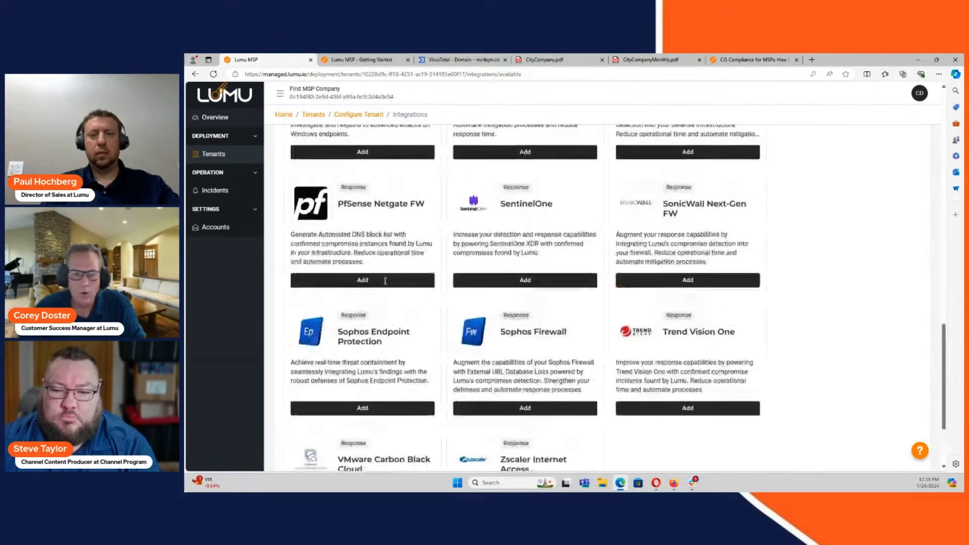
{"action": "scroll", "coordinate": [385, 281], "scroll_direction": "up", "scroll_amount": 2}
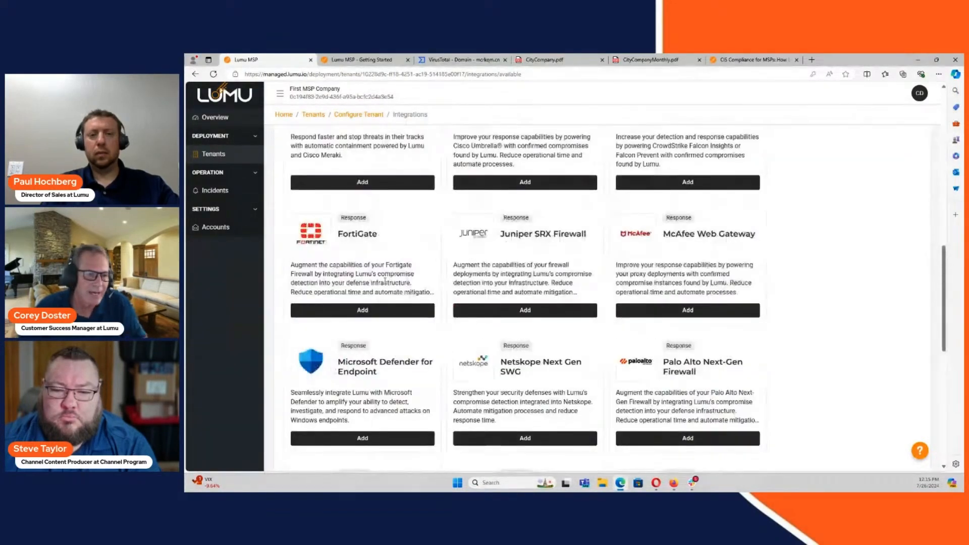
{"action": "scroll", "coordinate": [386, 280], "scroll_direction": "up", "scroll_amount": 2}
{"action": "scroll", "coordinate": [385, 284], "scroll_direction": "up", "scroll_amount": 2}
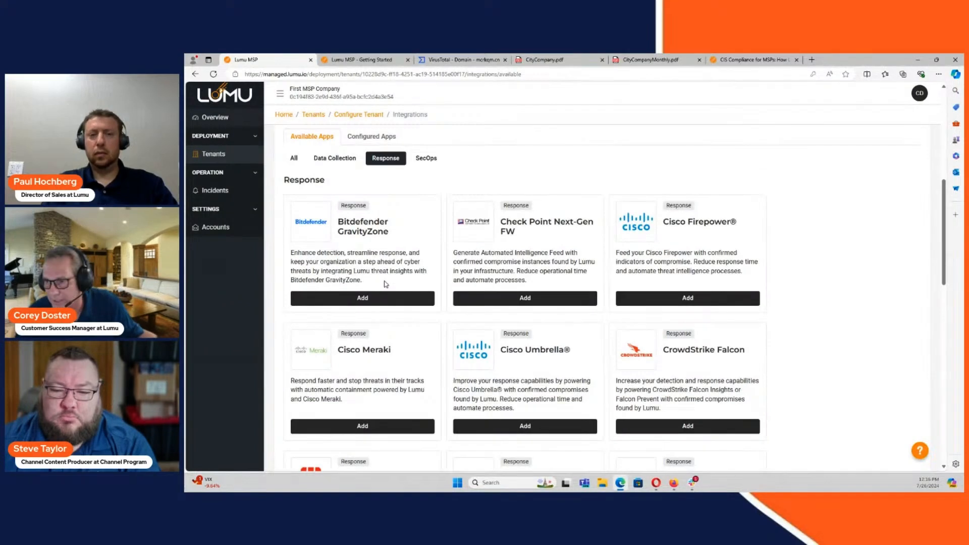
Step: Examine the SecOps integrations available to City Company and return to the Response category
{"action": "left_click", "coordinate": [425, 158]}
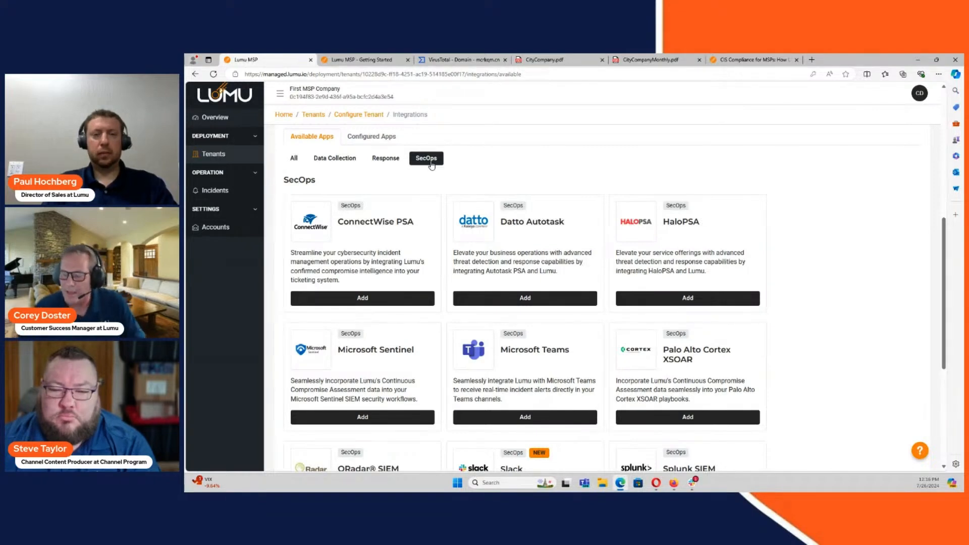
{"action": "scroll", "coordinate": [457, 187], "scroll_direction": "down", "scroll_amount": 3}
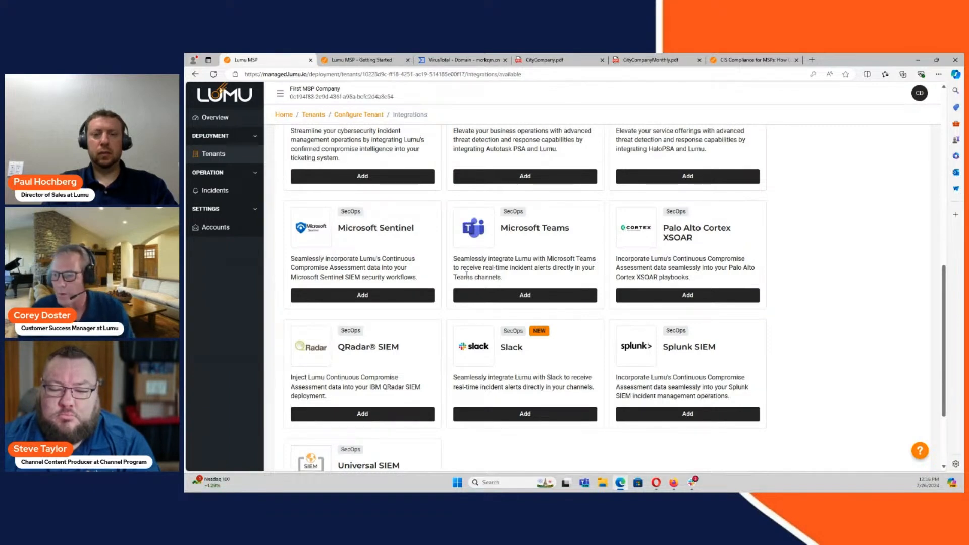
{"action": "scroll", "coordinate": [457, 298], "scroll_direction": "down", "scroll_amount": 1}
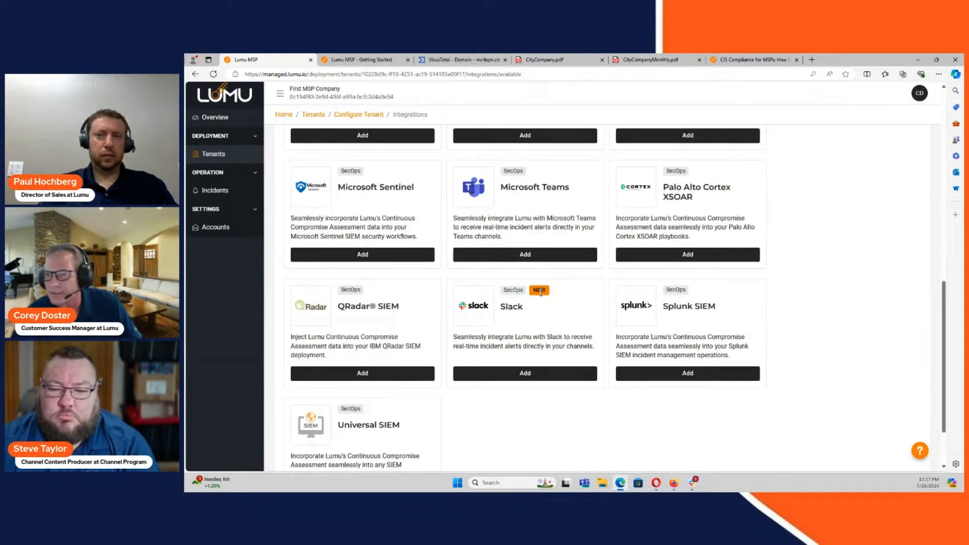
{"action": "scroll", "coordinate": [540, 293], "scroll_direction": "up", "scroll_amount": 2}
{"action": "scroll", "coordinate": [541, 293], "scroll_direction": "up", "scroll_amount": 5}
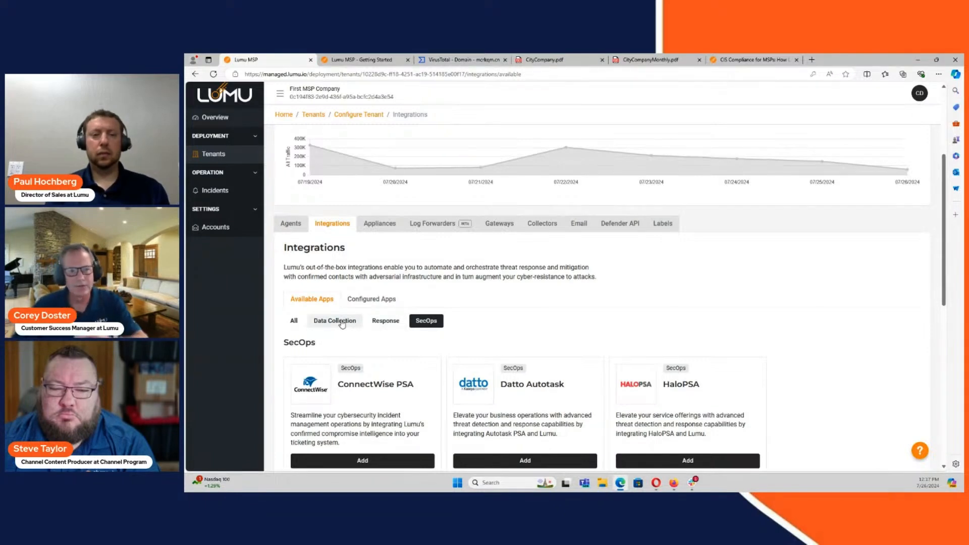
{"action": "left_click", "coordinate": [386, 321]}
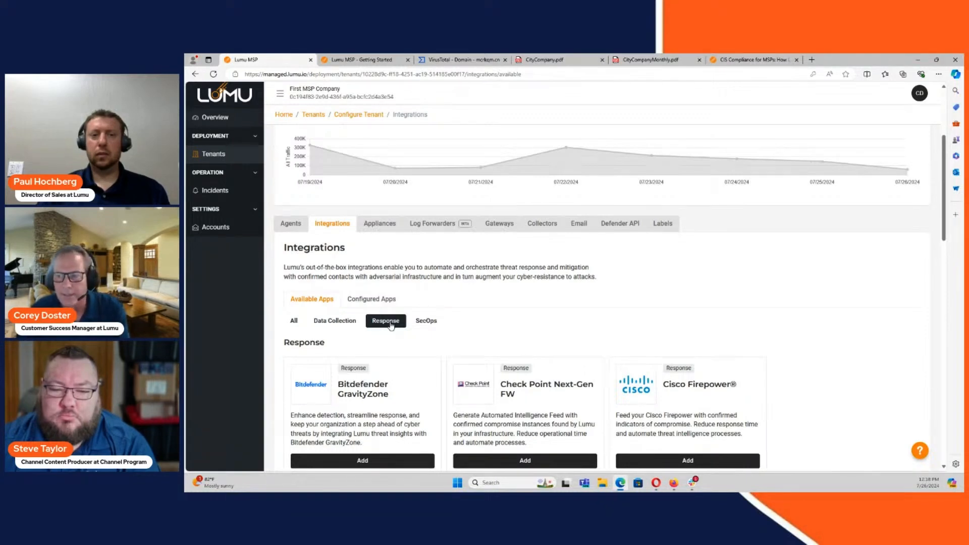
Step: Open City Company's incidents from the tenants activity summary and look through its open incident list
{"action": "left_click", "coordinate": [238, 200]}
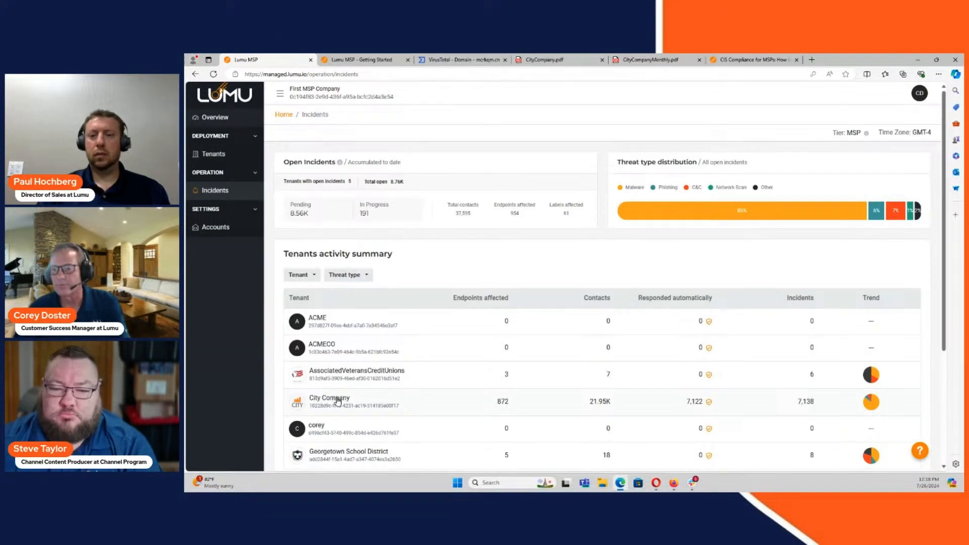
{"action": "left_click", "coordinate": [338, 401]}
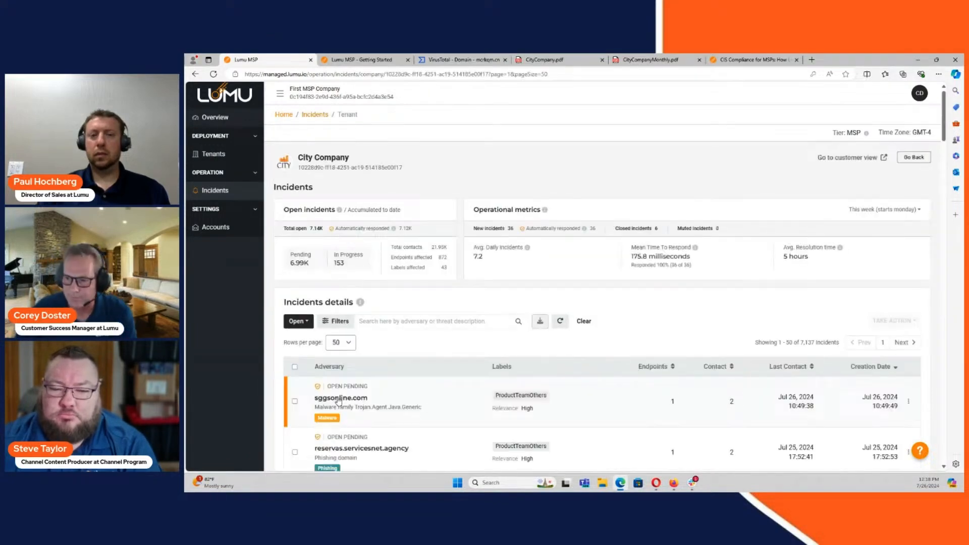
{"action": "scroll", "coordinate": [409, 371], "scroll_direction": "down", "scroll_amount": 5}
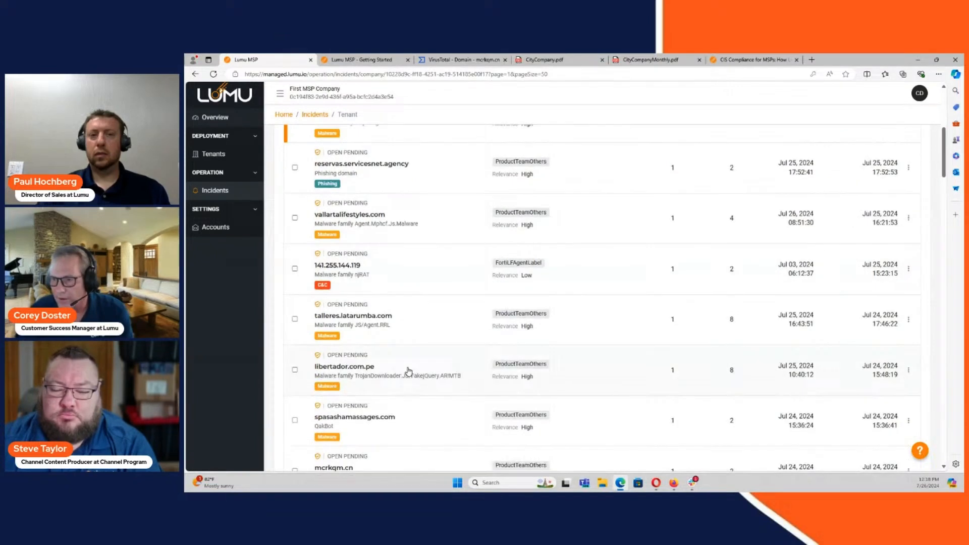
Step: Open the mcrkqm.cn incident from City Company's list of open incidents
{"action": "scroll", "coordinate": [408, 372], "scroll_direction": "down", "scroll_amount": 2}
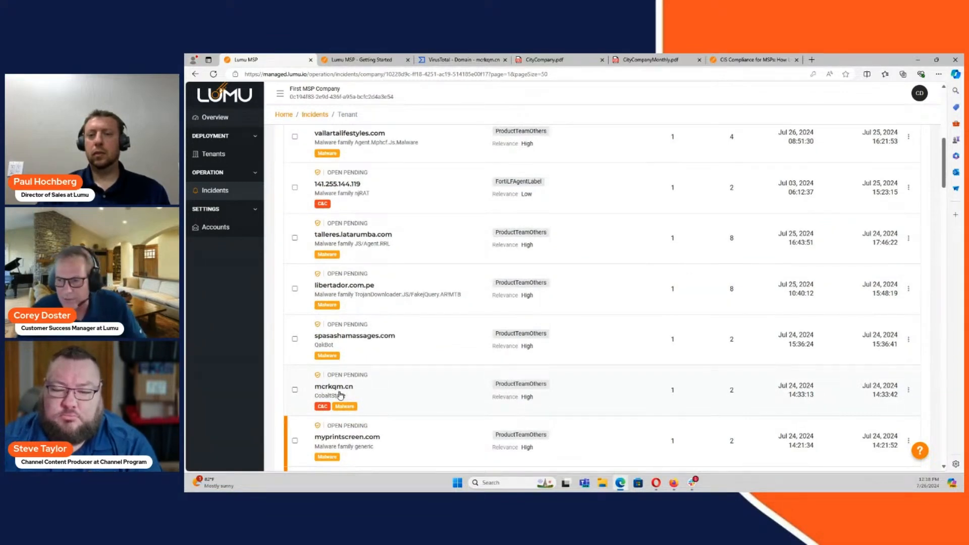
{"action": "left_click", "coordinate": [337, 394]}
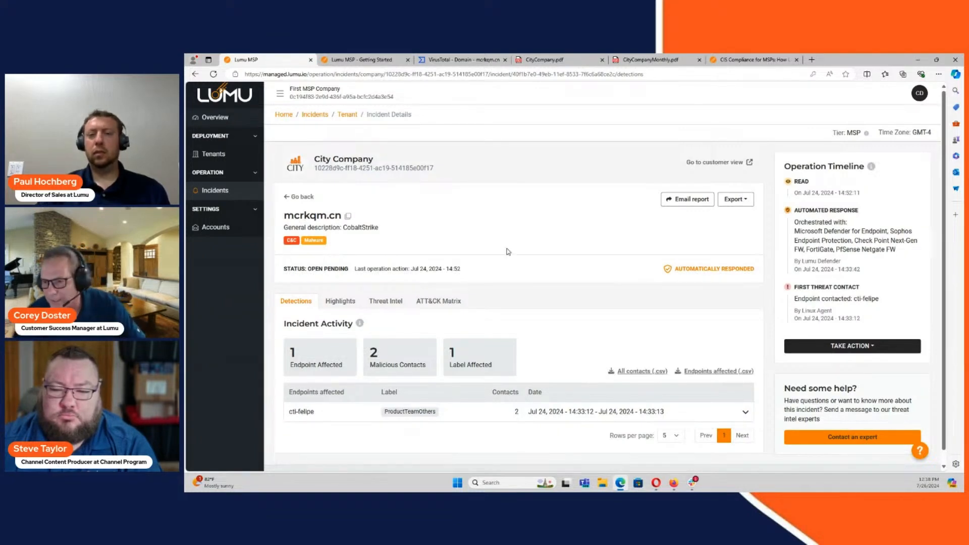
{"action": "scroll", "coordinate": [413, 407], "scroll_direction": "down", "scroll_amount": 1}
{"action": "scroll", "coordinate": [412, 407], "scroll_direction": "up", "scroll_amount": 1}
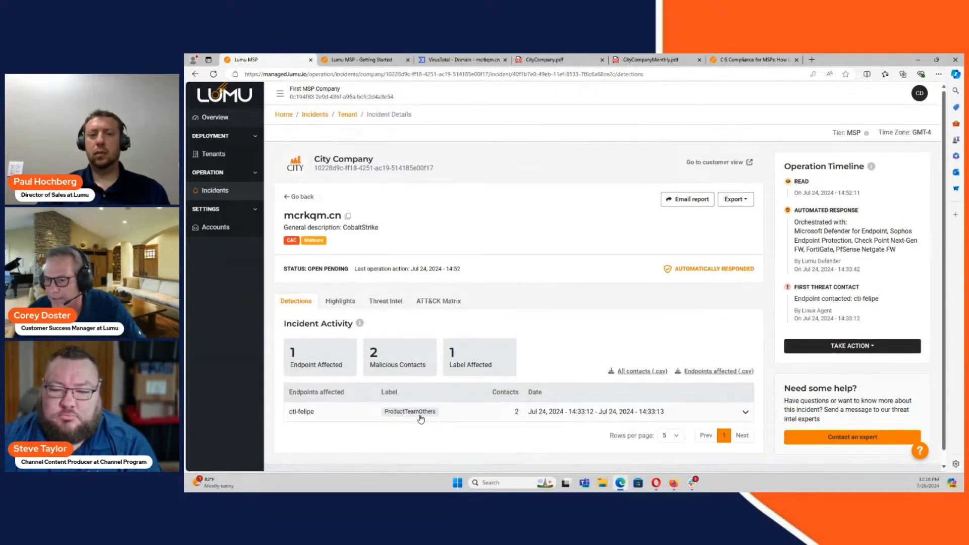
Step: Expand the affected endpoint's contacts and examine the latest contact's details, highlighting its Linux Agent source
{"action": "left_click", "coordinate": [322, 420]}
{"action": "scroll", "coordinate": [313, 399], "scroll_direction": "down", "scroll_amount": 2}
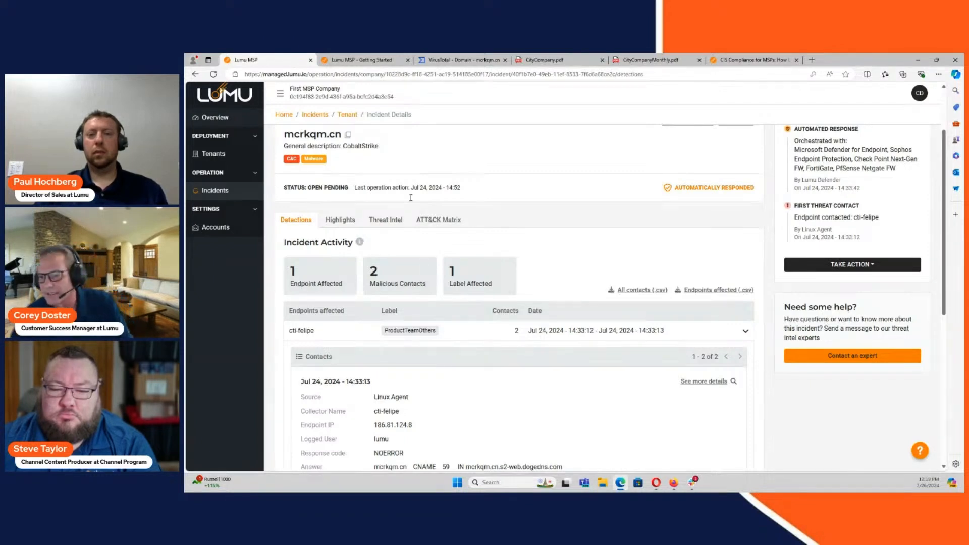
{"action": "scroll", "coordinate": [519, 420], "scroll_direction": "down", "scroll_amount": 2}
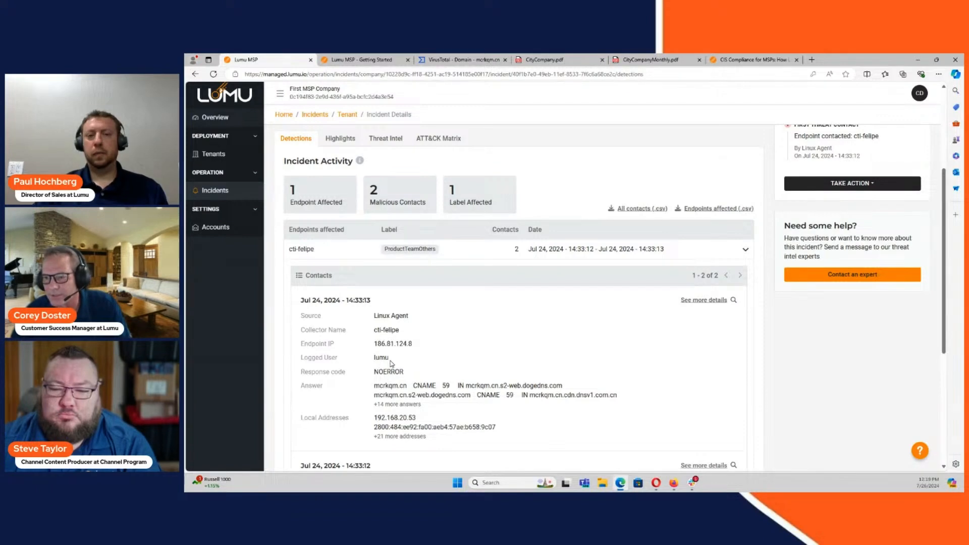
{"action": "left_click_drag", "start_coordinate": [373, 317], "coordinate": [410, 317]}
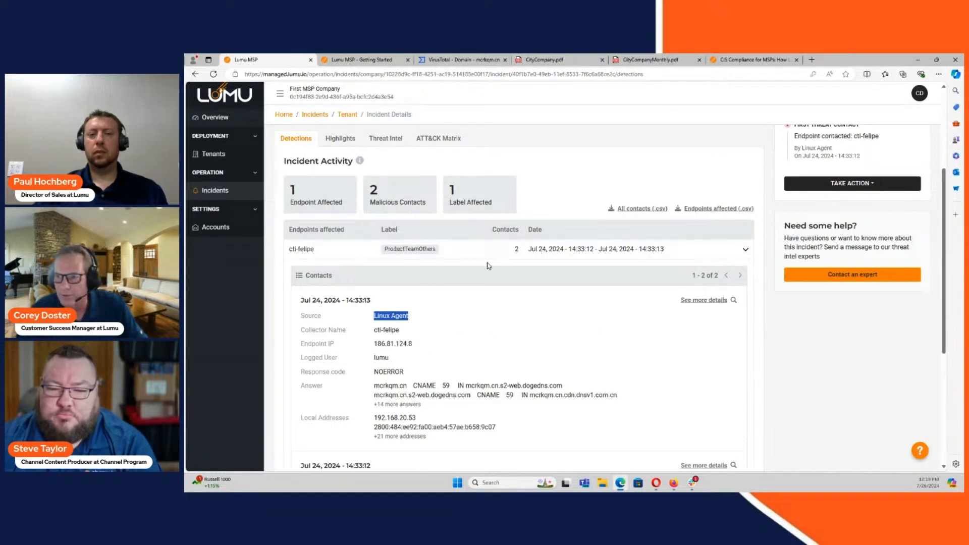
{"action": "scroll", "coordinate": [487, 282], "scroll_direction": "up", "scroll_amount": 1}
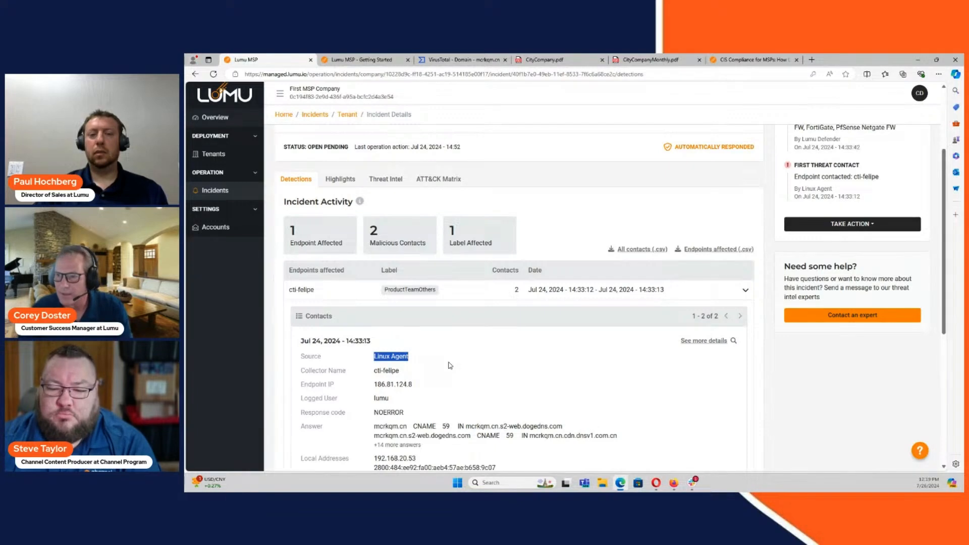
{"action": "scroll", "coordinate": [393, 331], "scroll_direction": "down", "scroll_amount": 1}
{"action": "scroll", "coordinate": [393, 331], "scroll_direction": "up", "scroll_amount": 1}
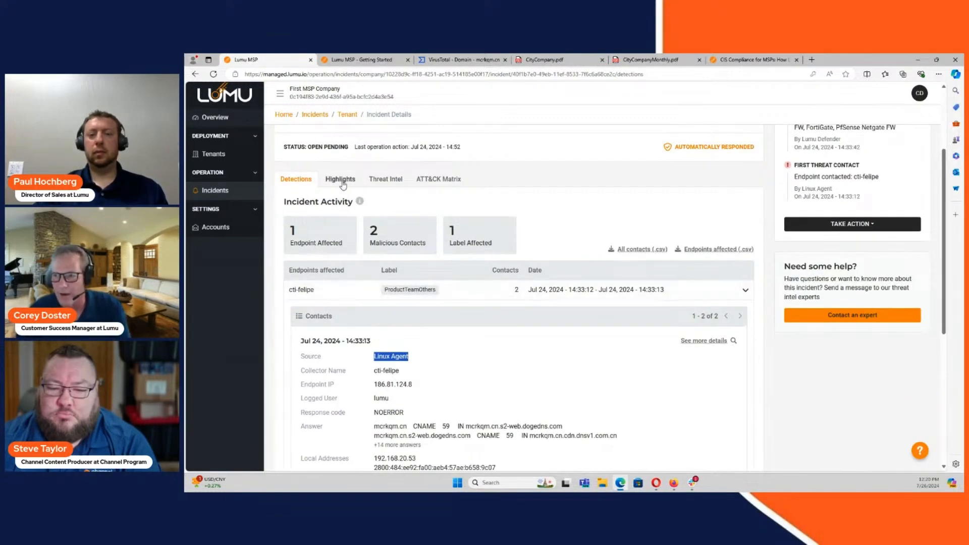
Step: Show the incident's highlights and examine the summary, automated response, affected labels, attack distribution and compromise radar
{"action": "left_click", "coordinate": [344, 181]}
{"action": "scroll", "coordinate": [332, 331], "scroll_direction": "up", "scroll_amount": 2}
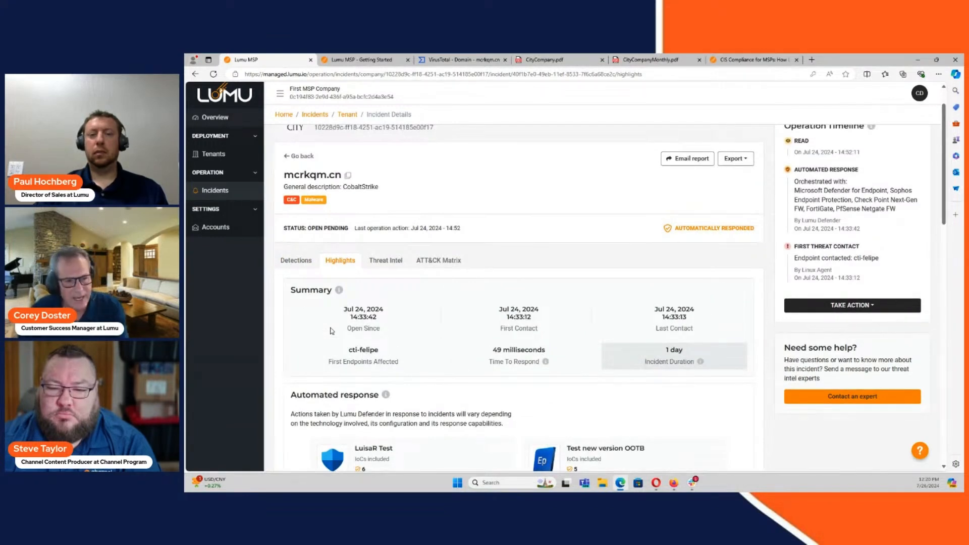
{"action": "scroll", "coordinate": [332, 331], "scroll_direction": "down", "scroll_amount": 2}
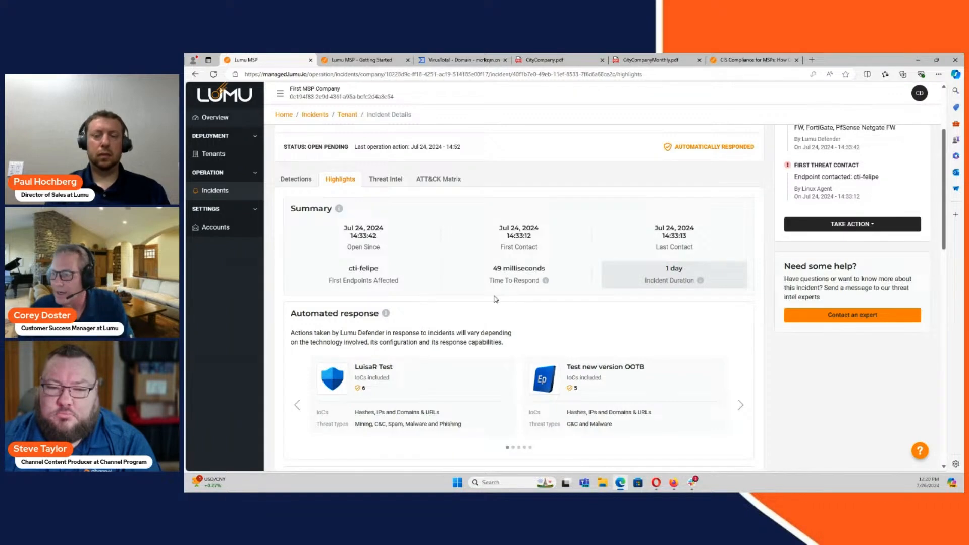
{"action": "scroll", "coordinate": [496, 300], "scroll_direction": "down", "scroll_amount": 2}
{"action": "scroll", "coordinate": [496, 300], "scroll_direction": "down", "scroll_amount": 5}
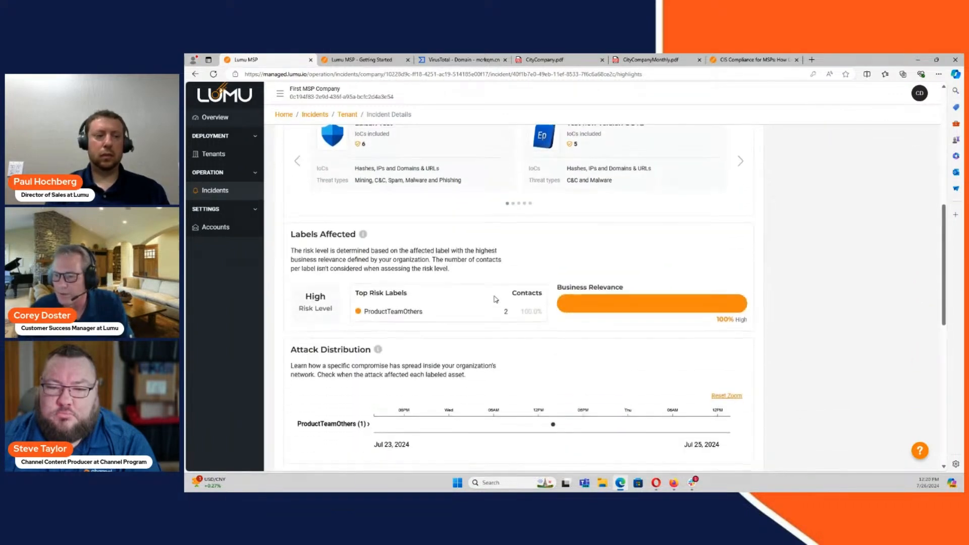
{"action": "scroll", "coordinate": [496, 300], "scroll_direction": "down", "scroll_amount": 2}
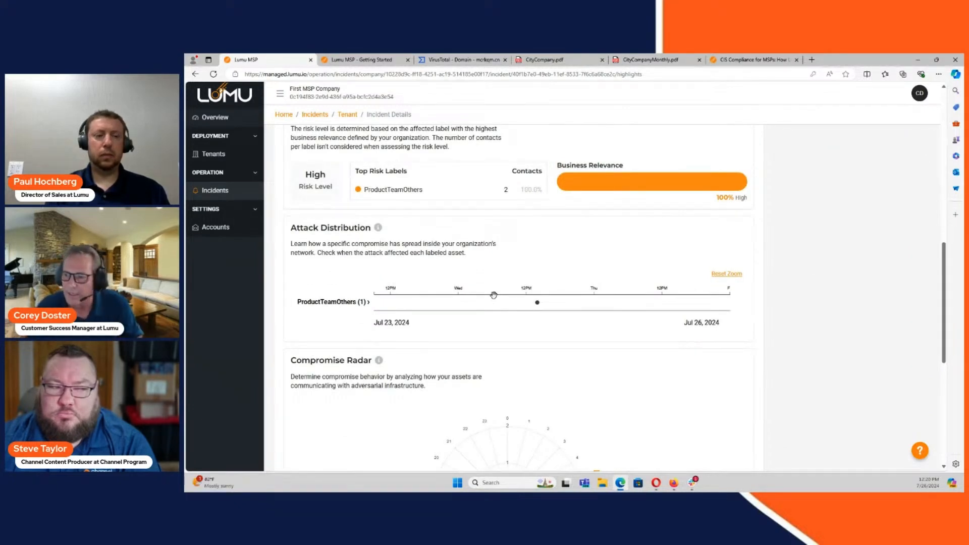
{"action": "scroll", "coordinate": [595, 400], "scroll_direction": "down", "scroll_amount": 3}
{"action": "scroll", "coordinate": [595, 400], "scroll_direction": "down", "scroll_amount": 1}
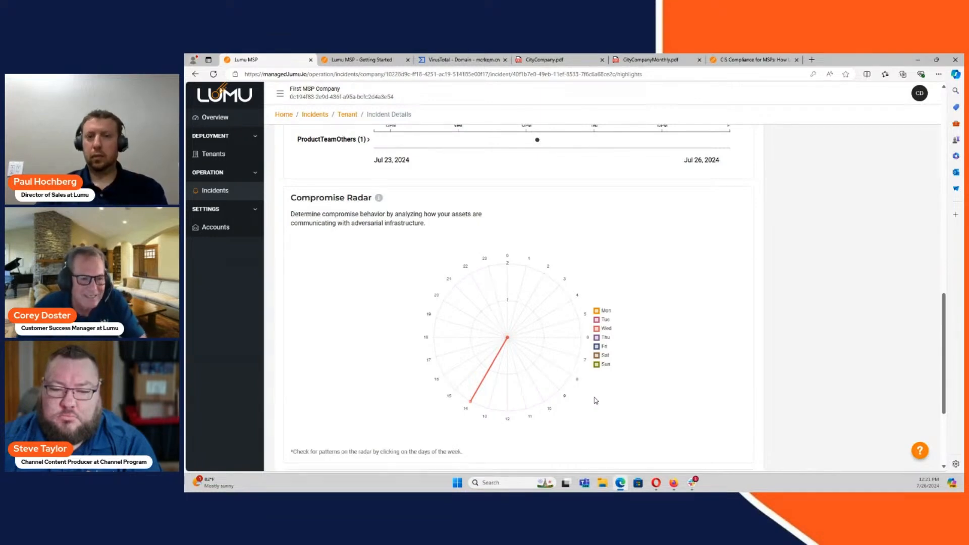
Step: Highlight the automated response time in the operation timeline, and review the attack distribution and compromise radar again
{"action": "scroll", "coordinate": [596, 400], "scroll_direction": "up", "scroll_amount": 10}
{"action": "scroll", "coordinate": [596, 401], "scroll_direction": "up", "scroll_amount": 3}
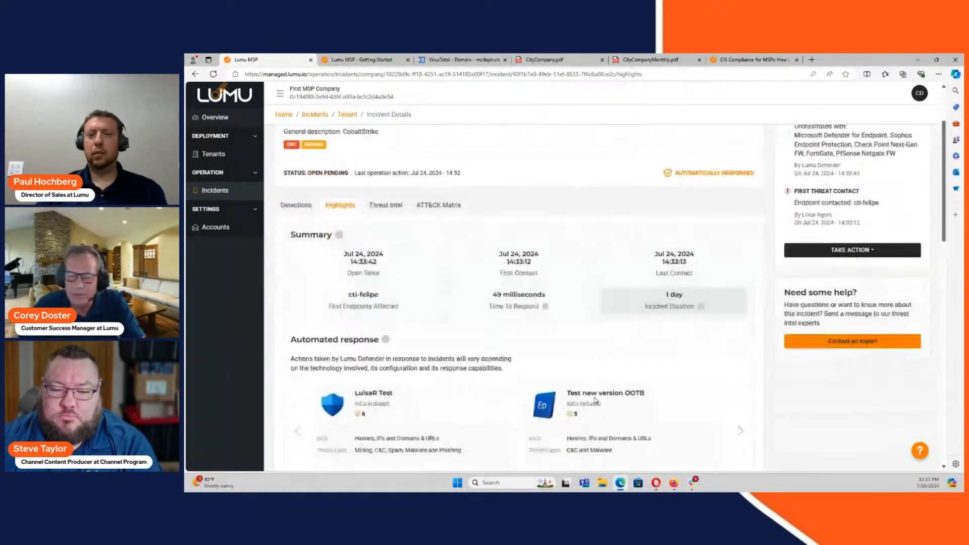
{"action": "scroll", "coordinate": [596, 401], "scroll_direction": "up", "scroll_amount": 3}
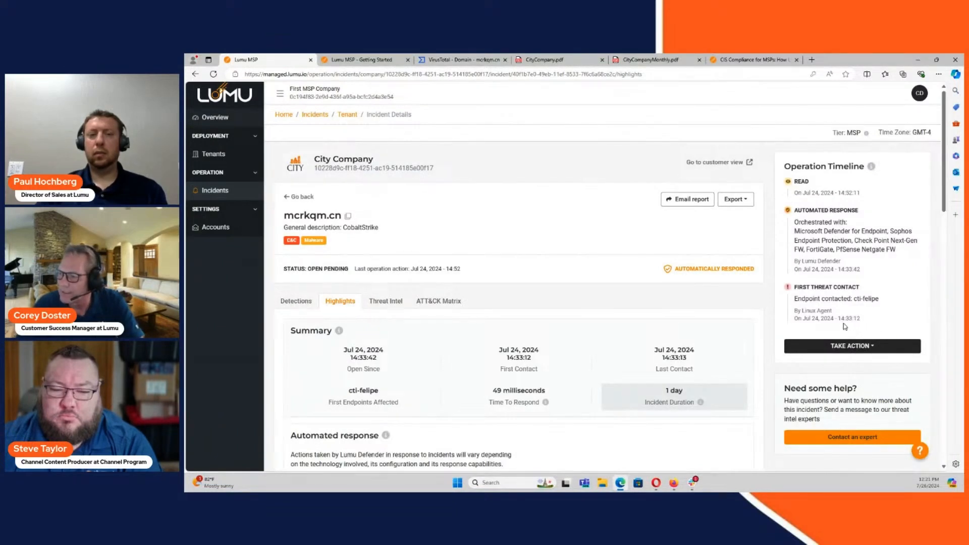
{"action": "left_click_drag", "start_coordinate": [839, 271], "coordinate": [864, 272]}
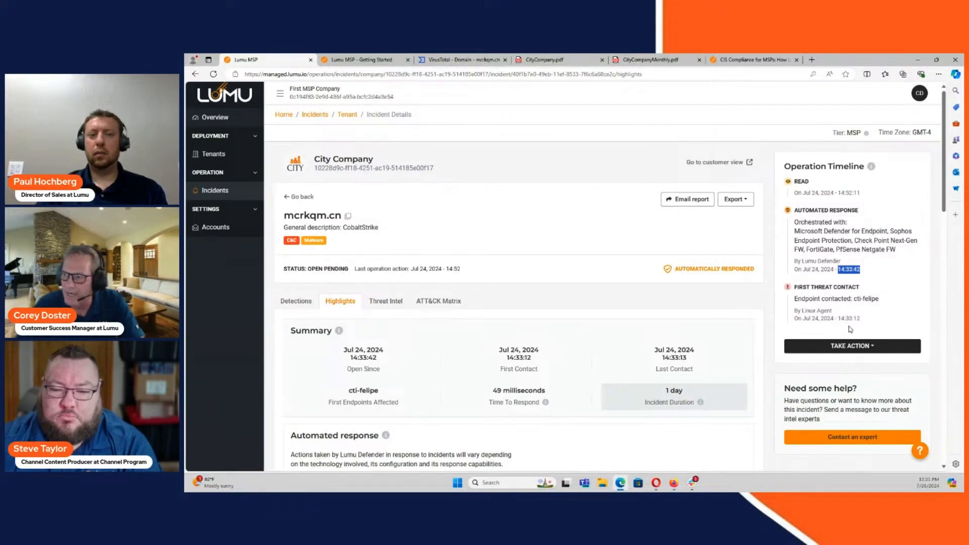
{"action": "scroll", "coordinate": [525, 296], "scroll_direction": "down", "scroll_amount": 8}
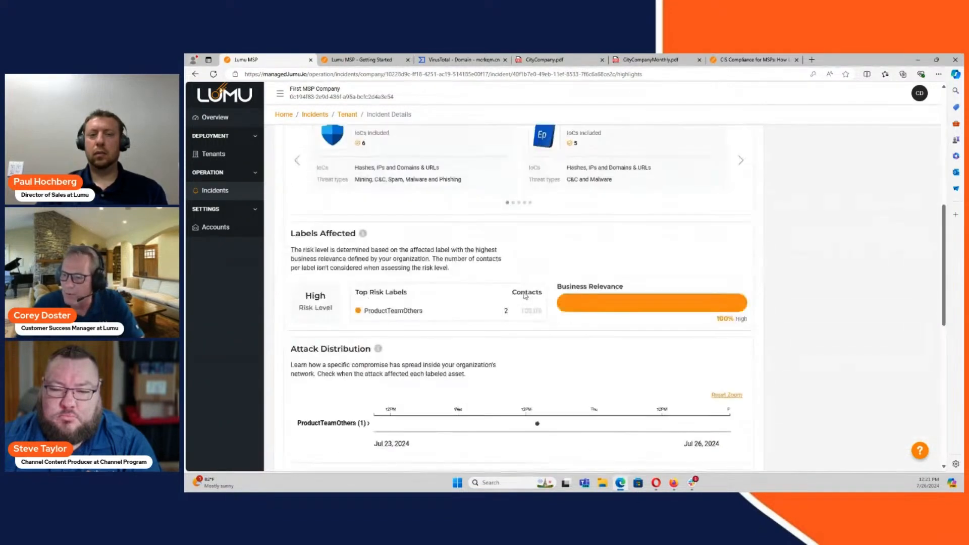
{"action": "scroll", "coordinate": [525, 296], "scroll_direction": "down", "scroll_amount": 5}
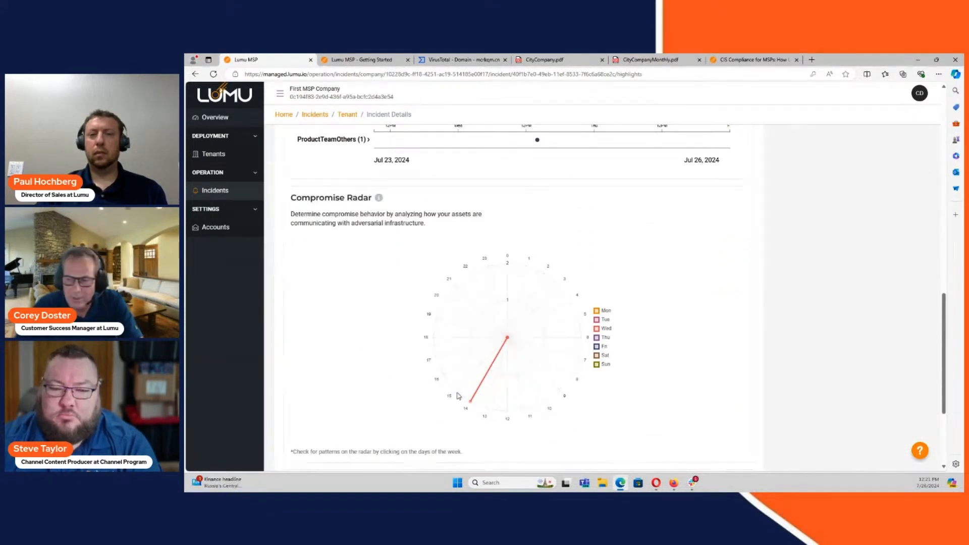
{"action": "scroll", "coordinate": [458, 395], "scroll_direction": "up", "scroll_amount": 5}
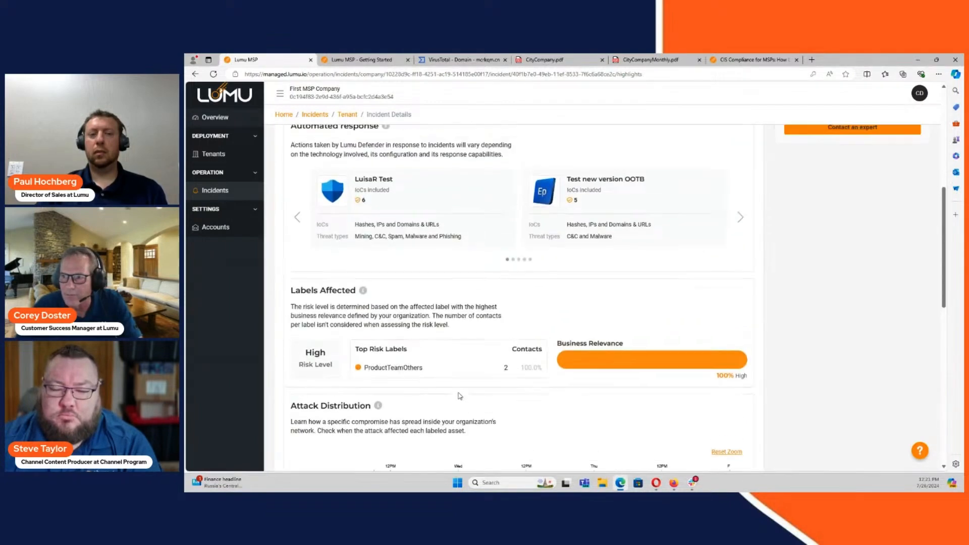
{"action": "scroll", "coordinate": [459, 395], "scroll_direction": "up", "scroll_amount": 5}
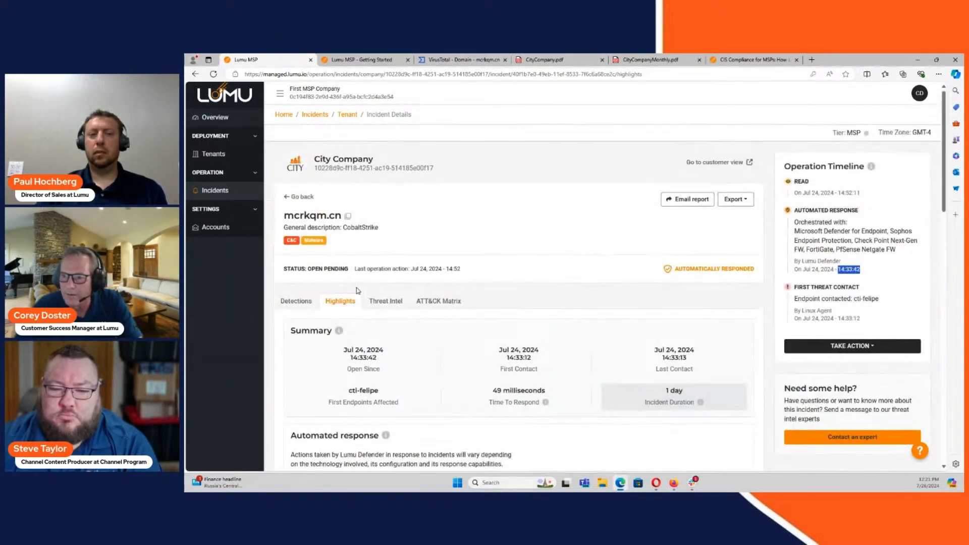
Step: Show the incident's threat intelligence and examine its threat triggers and related files
{"action": "left_click", "coordinate": [309, 306]}
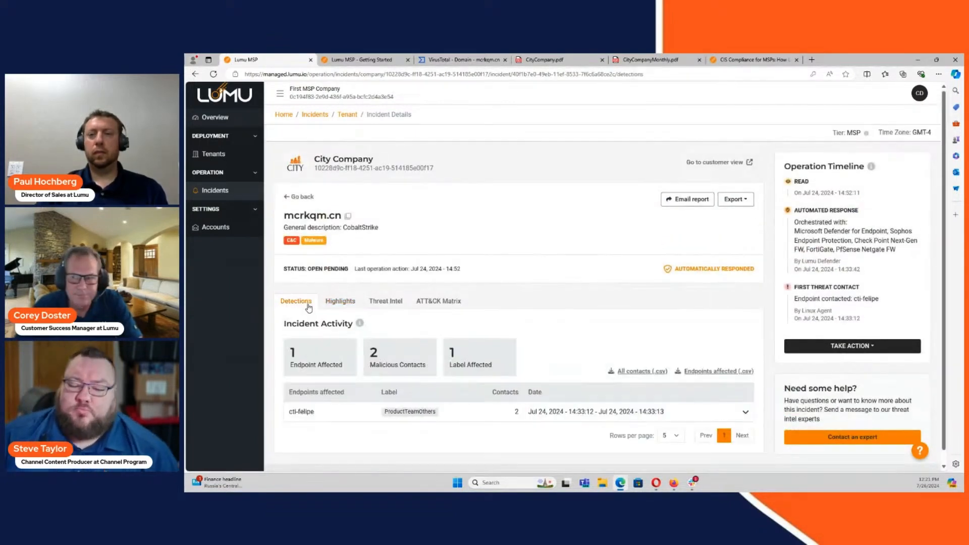
{"action": "left_click", "coordinate": [391, 303]}
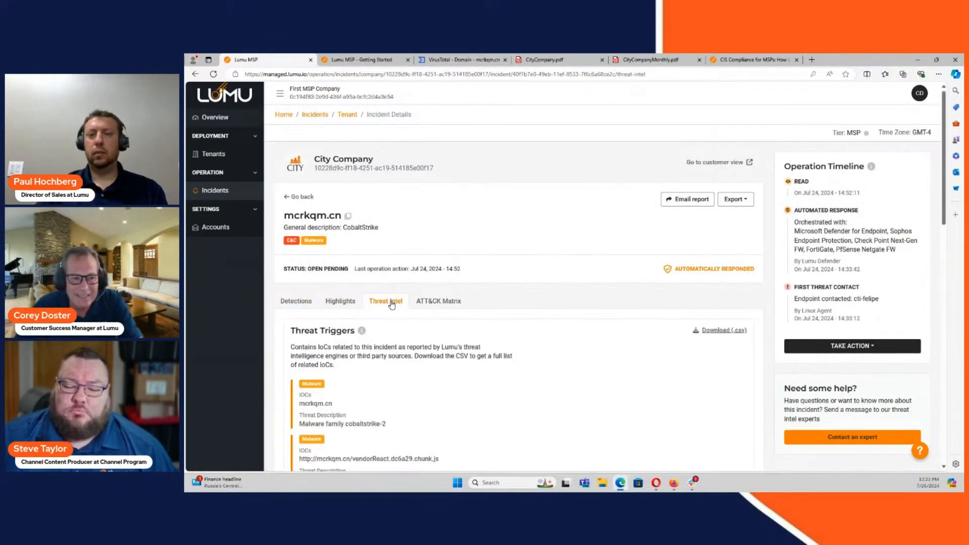
{"action": "scroll", "coordinate": [391, 302], "scroll_direction": "down", "scroll_amount": 2}
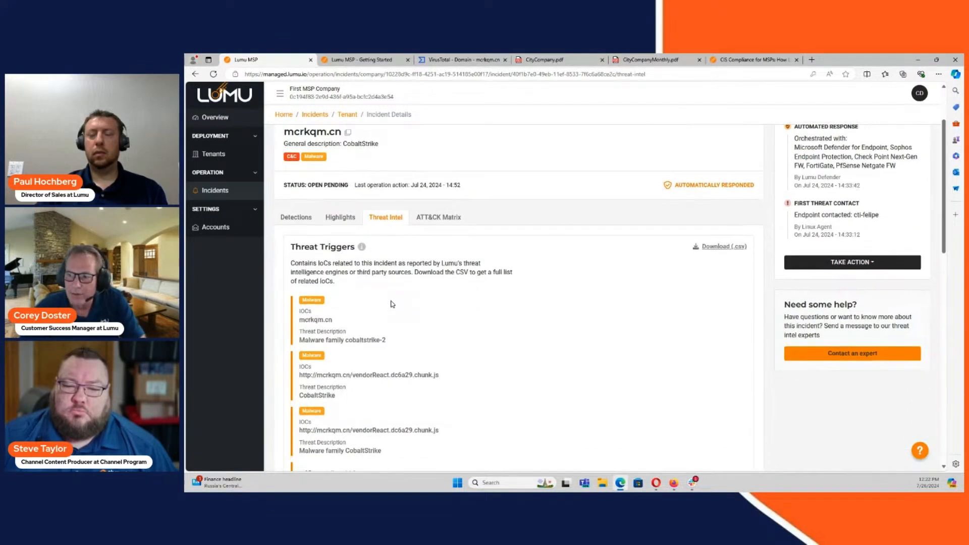
{"action": "scroll", "coordinate": [392, 303], "scroll_direction": "down", "scroll_amount": 2}
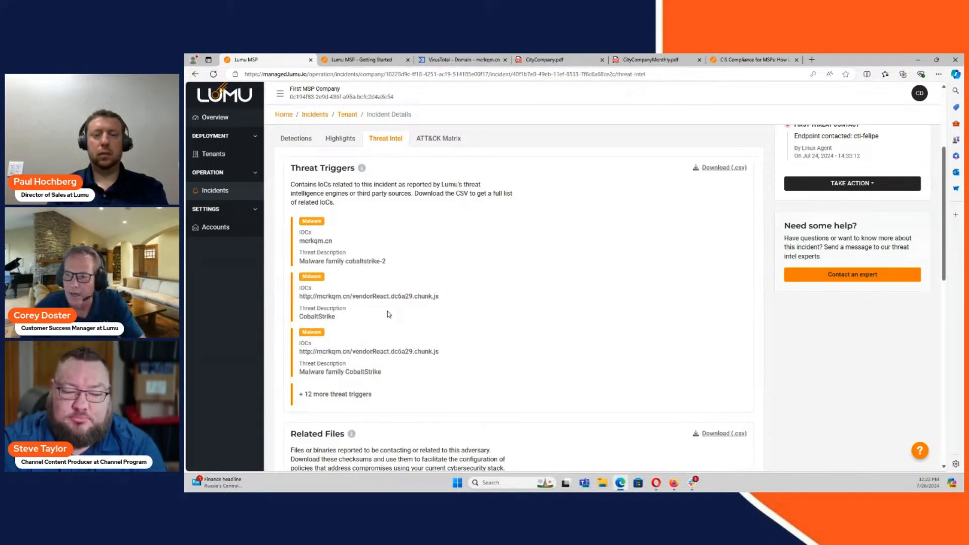
{"action": "scroll", "coordinate": [347, 281], "scroll_direction": "down", "scroll_amount": 2}
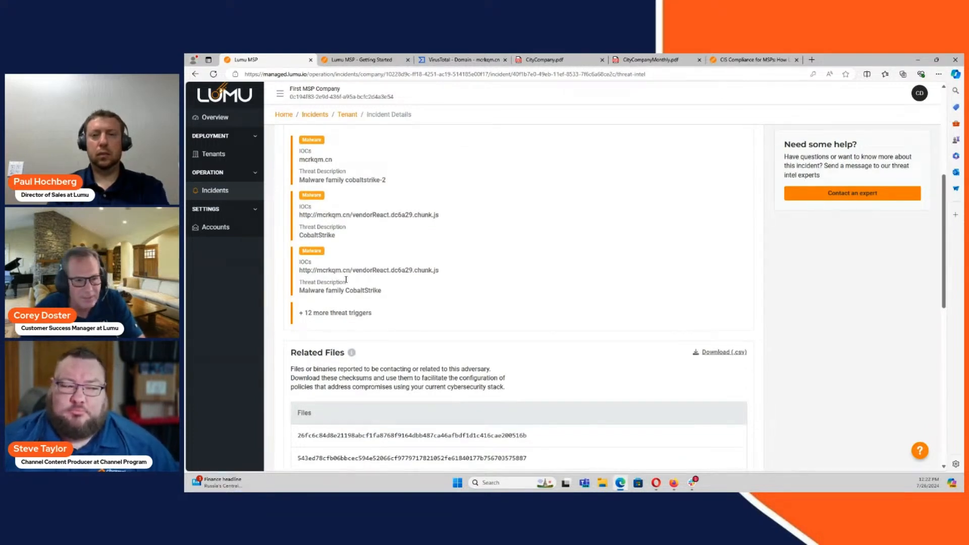
{"action": "scroll", "coordinate": [346, 280], "scroll_direction": "down", "scroll_amount": 2}
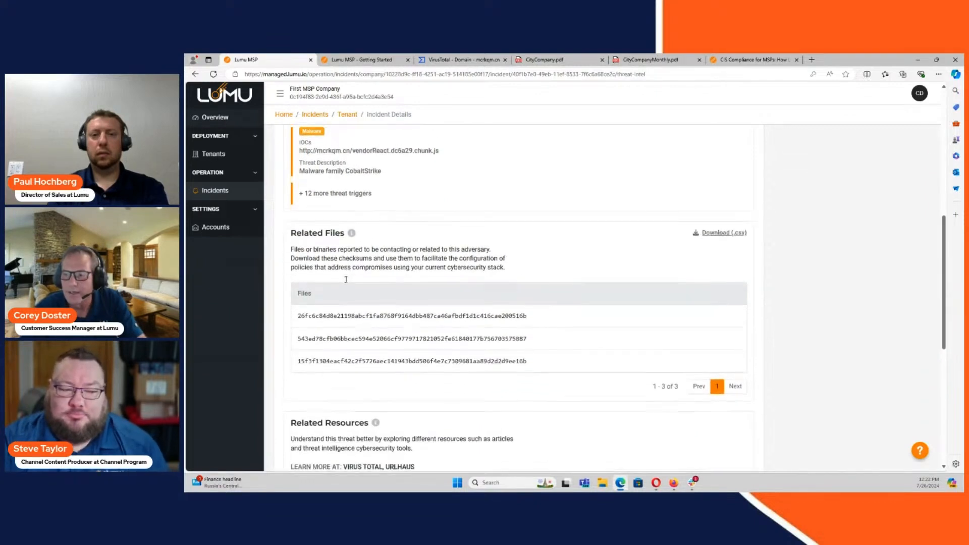
{"action": "scroll", "coordinate": [329, 354], "scroll_direction": "down", "scroll_amount": 3}
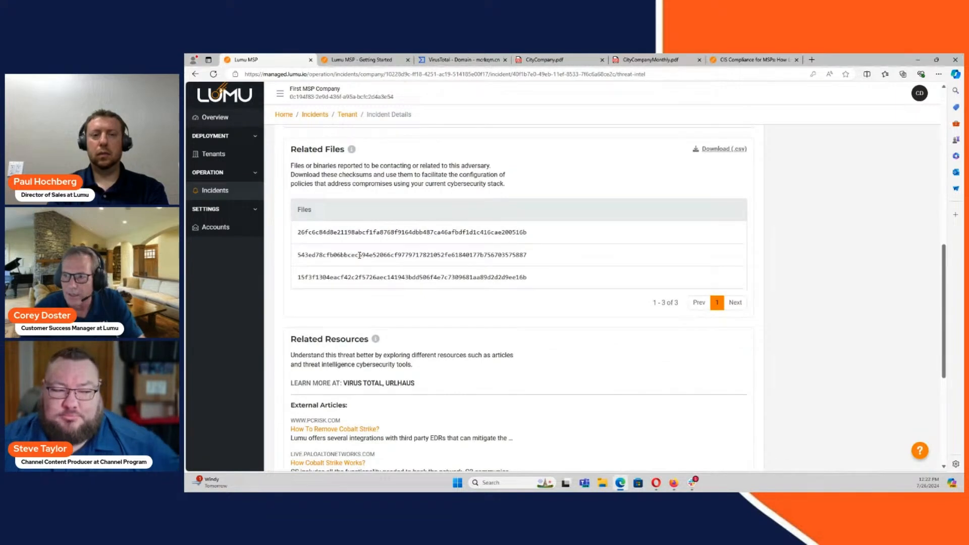
{"action": "scroll", "coordinate": [359, 255], "scroll_direction": "up", "scroll_amount": 6}
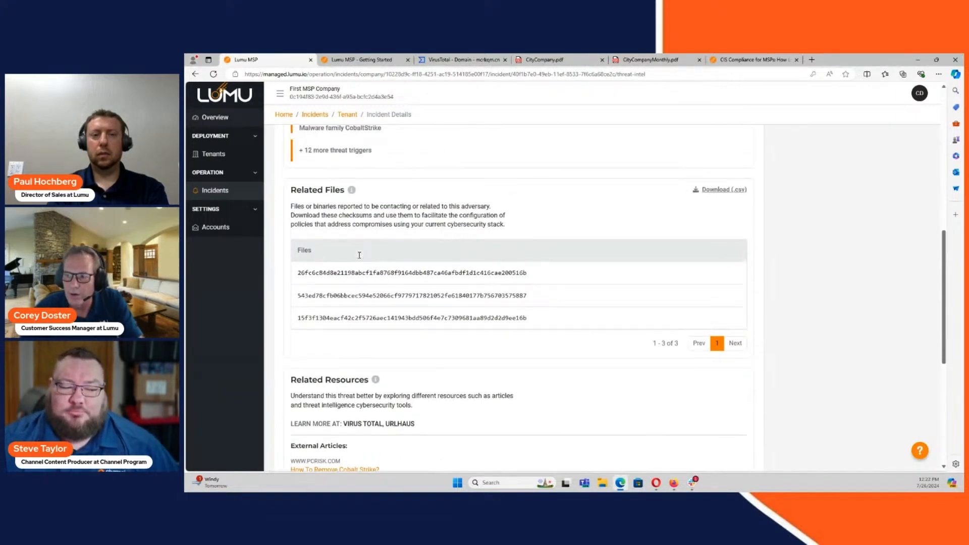
{"action": "scroll", "coordinate": [359, 255], "scroll_direction": "up", "scroll_amount": 3}
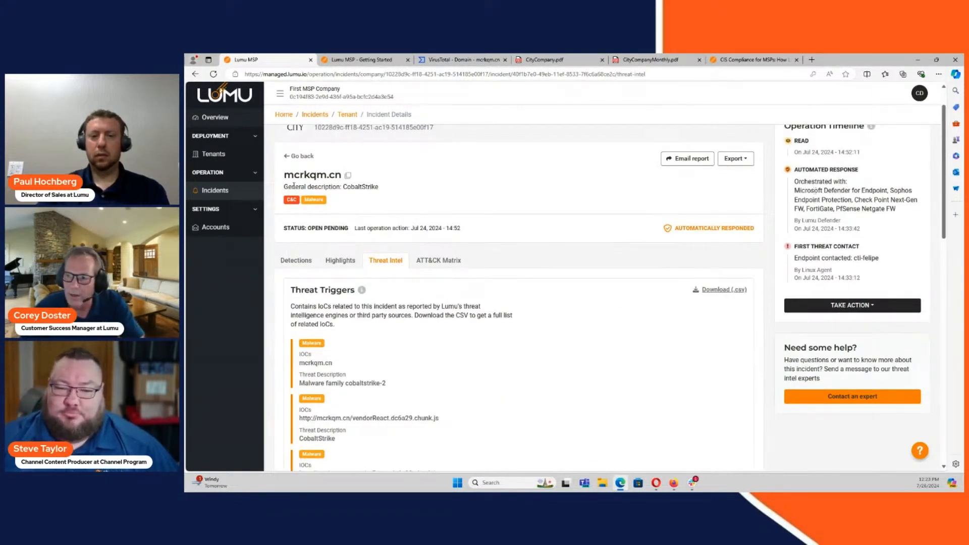
Step: Highlight the incident's domain and all the related file checksums, and bring up the related resources with the VirusTotal link
{"action": "left_click_drag", "start_coordinate": [283, 176], "coordinate": [339, 176]}
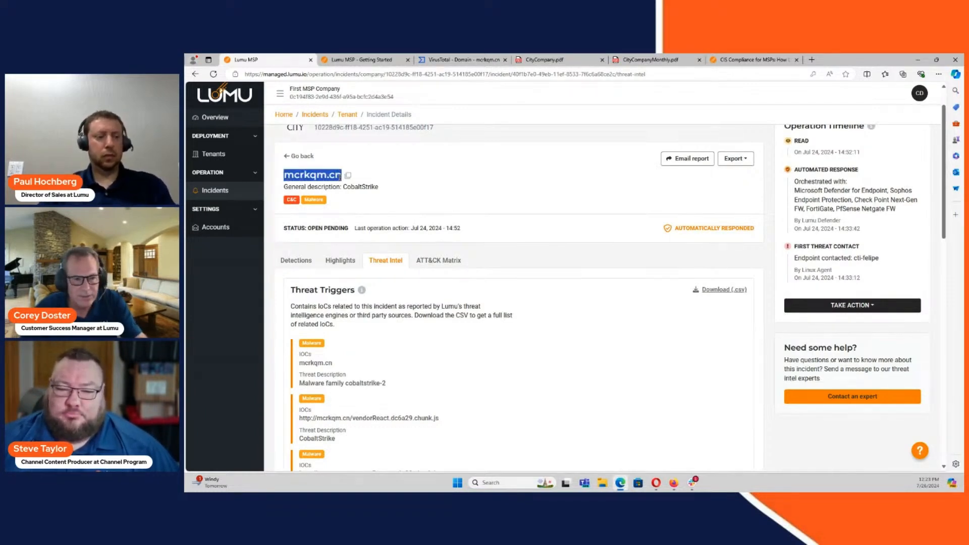
{"action": "scroll", "coordinate": [444, 303], "scroll_direction": "down", "scroll_amount": 5}
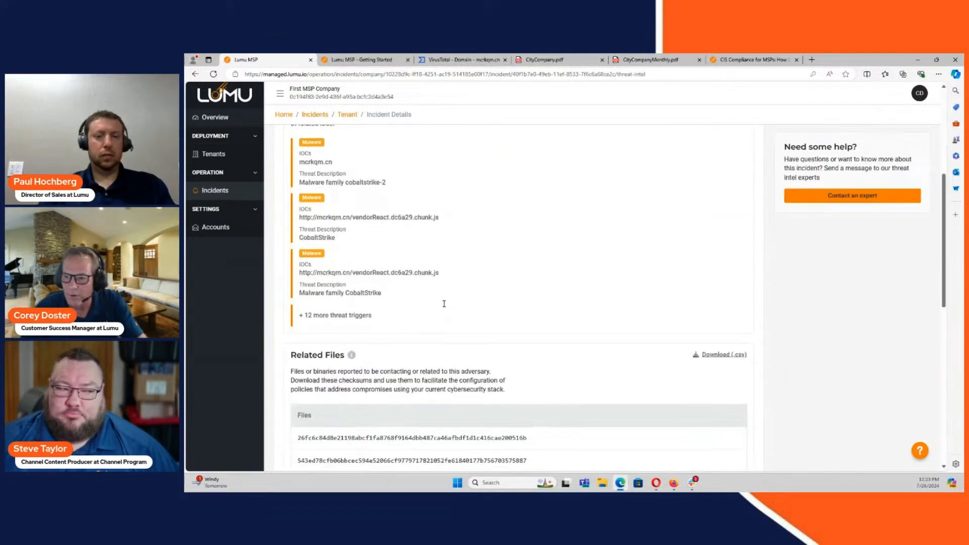
{"action": "scroll", "coordinate": [444, 304], "scroll_direction": "down", "scroll_amount": 2}
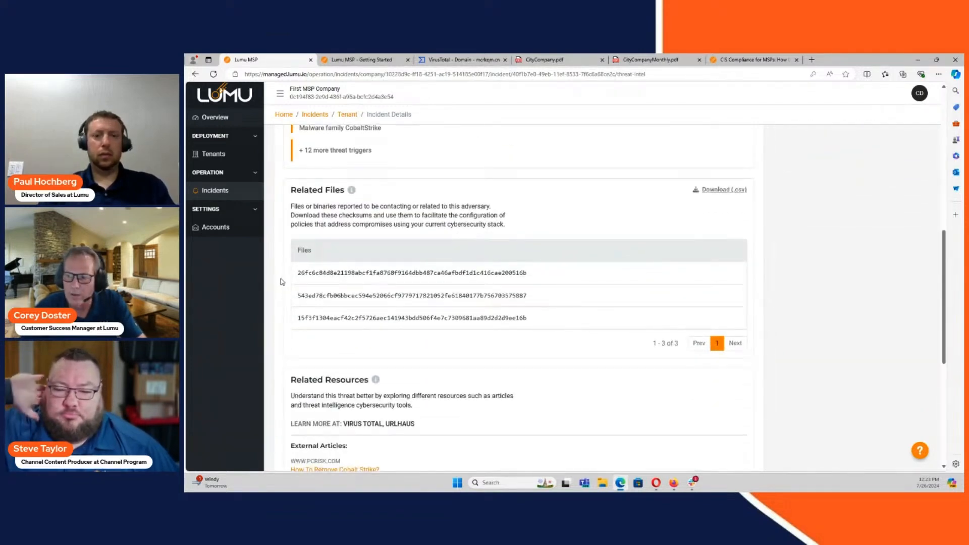
{"action": "left_click_drag", "start_coordinate": [296, 275], "coordinate": [530, 328]}
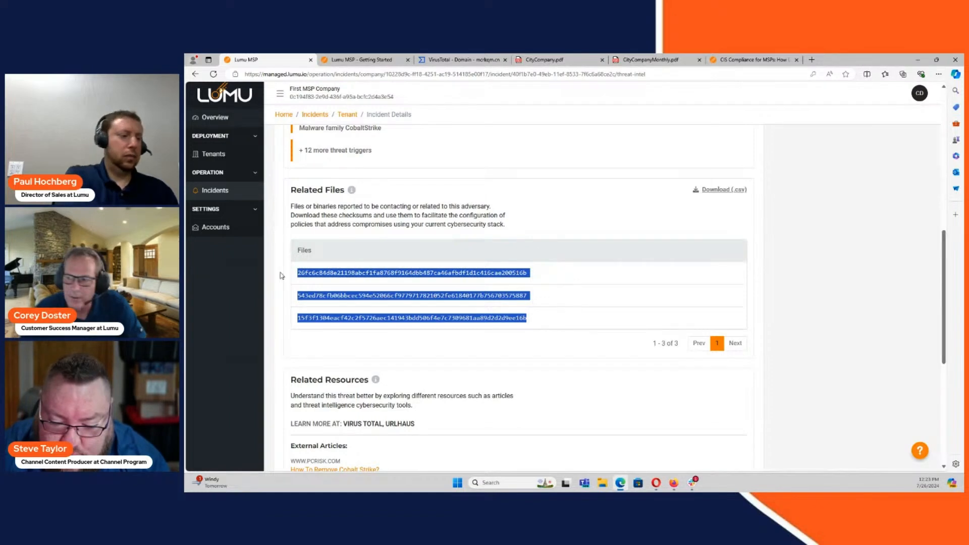
{"action": "scroll", "coordinate": [408, 259], "scroll_direction": "up", "scroll_amount": 2}
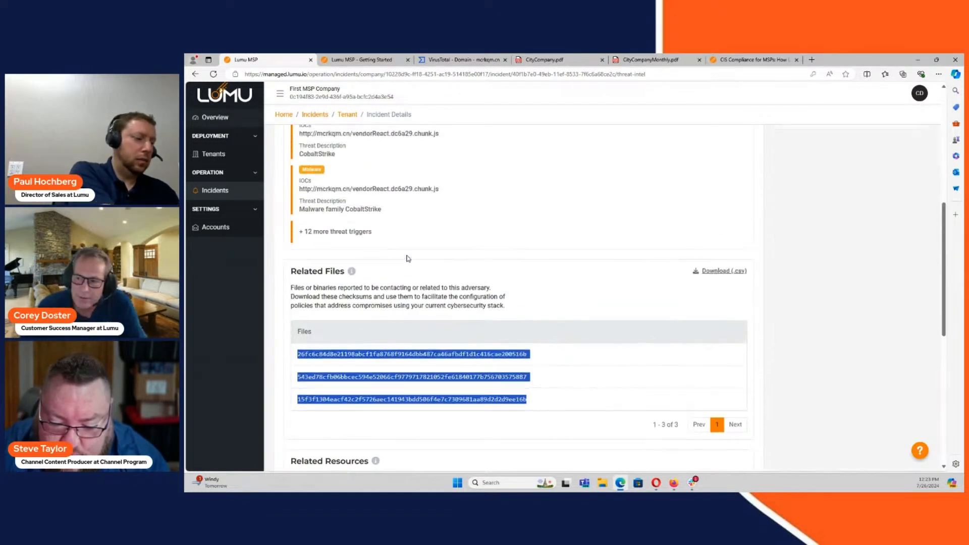
{"action": "scroll", "coordinate": [408, 259], "scroll_direction": "down", "scroll_amount": 5}
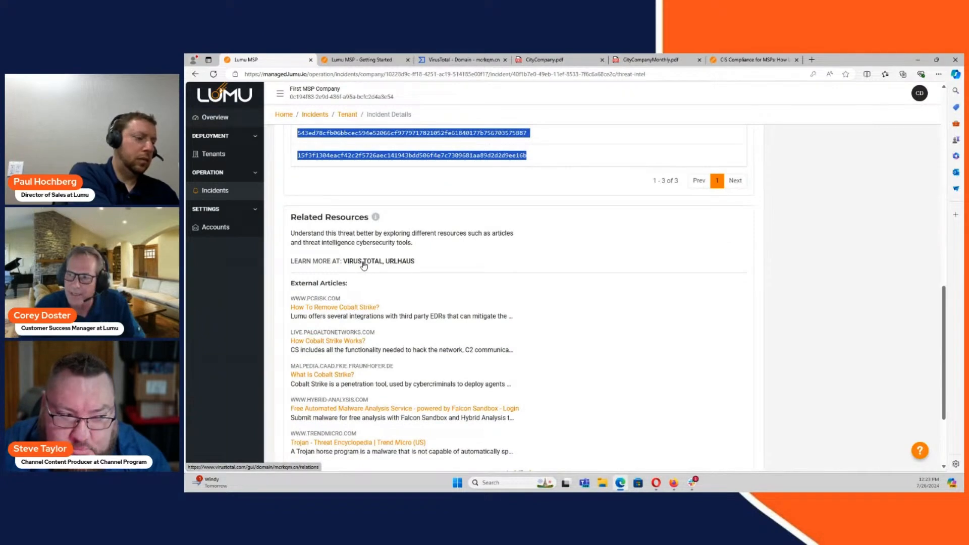
Step: Switch to the VirusTotal report for mcrkqm.cn, highlight Lumu's verdict, and examine the full security vendors' analysis
{"action": "left_click", "coordinate": [454, 61]}
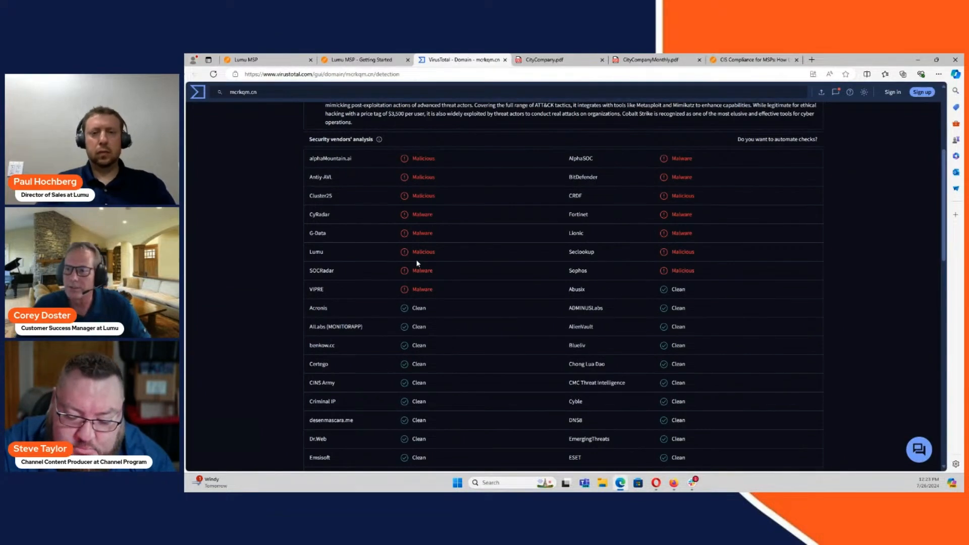
{"action": "left_click_drag", "start_coordinate": [412, 252], "coordinate": [438, 255]}
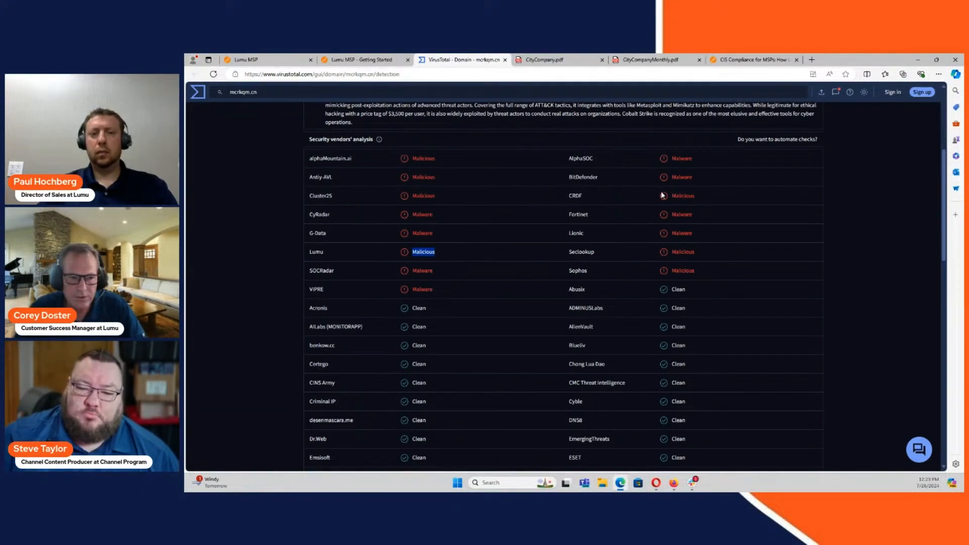
{"action": "scroll", "coordinate": [523, 328], "scroll_direction": "down", "scroll_amount": 3}
{"action": "scroll", "coordinate": [522, 327], "scroll_direction": "down", "scroll_amount": 4}
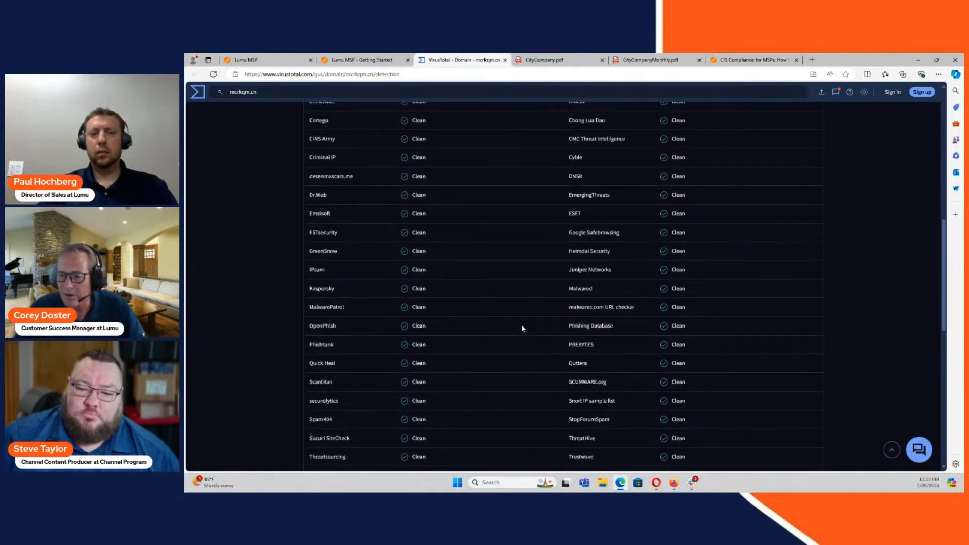
{"action": "scroll", "coordinate": [522, 328], "scroll_direction": "down", "scroll_amount": 3}
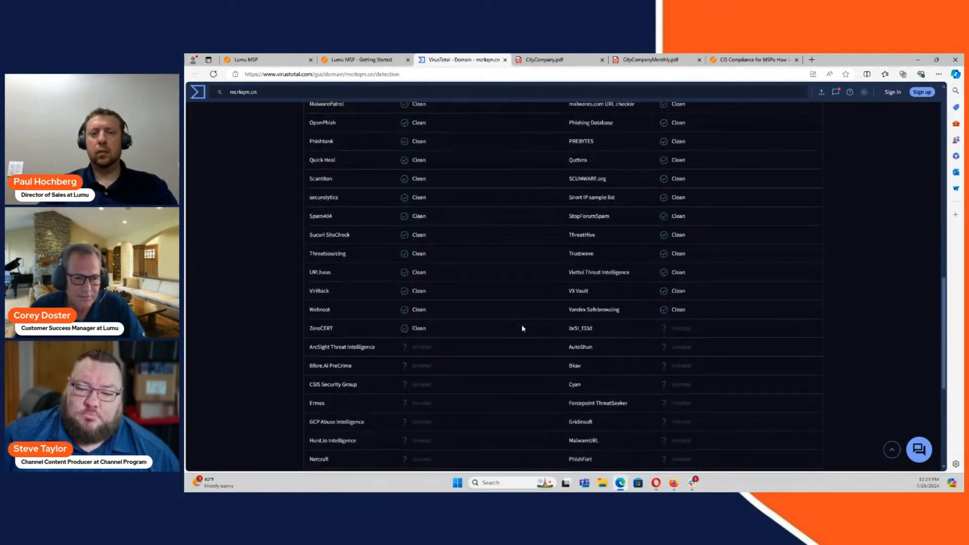
{"action": "scroll", "coordinate": [522, 328], "scroll_direction": "down", "scroll_amount": 1}
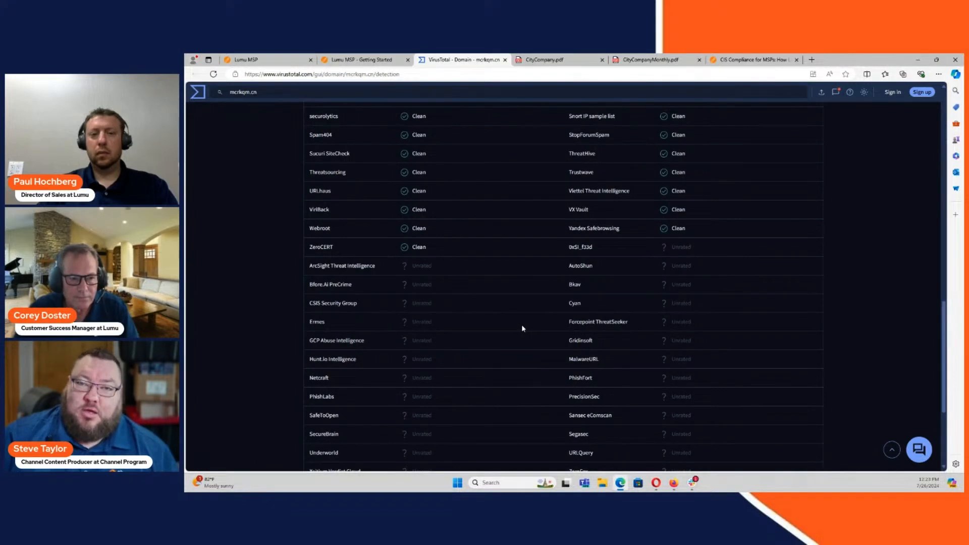
{"action": "scroll", "coordinate": [522, 328], "scroll_direction": "up", "scroll_amount": 3}
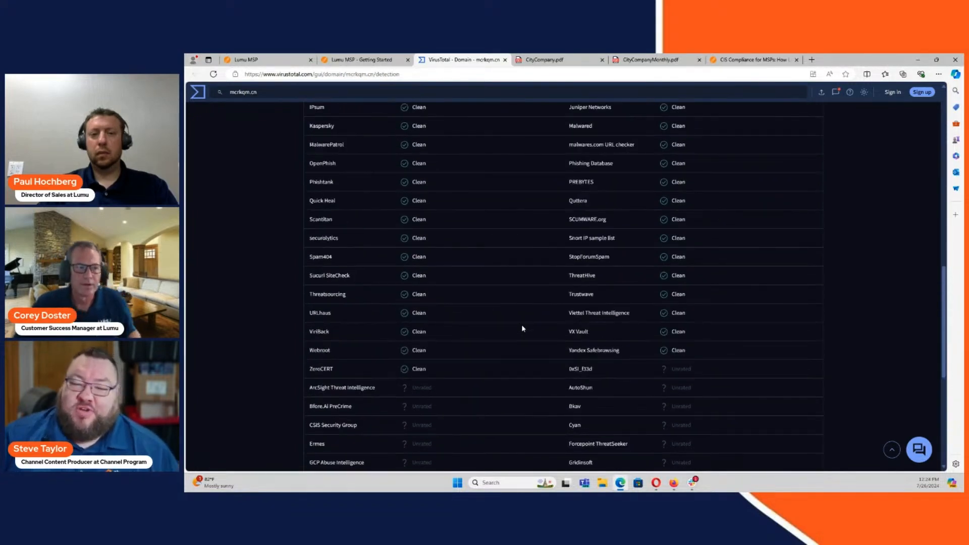
{"action": "scroll", "coordinate": [522, 328], "scroll_direction": "up", "scroll_amount": 4}
{"action": "scroll", "coordinate": [522, 328], "scroll_direction": "up", "scroll_amount": 2}
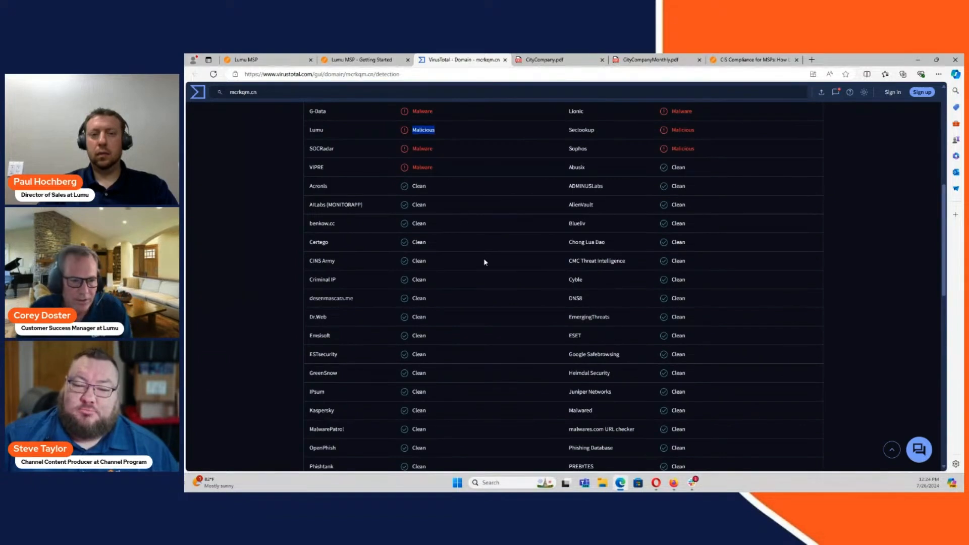
{"action": "scroll", "coordinate": [472, 263], "scroll_direction": "up", "scroll_amount": 4}
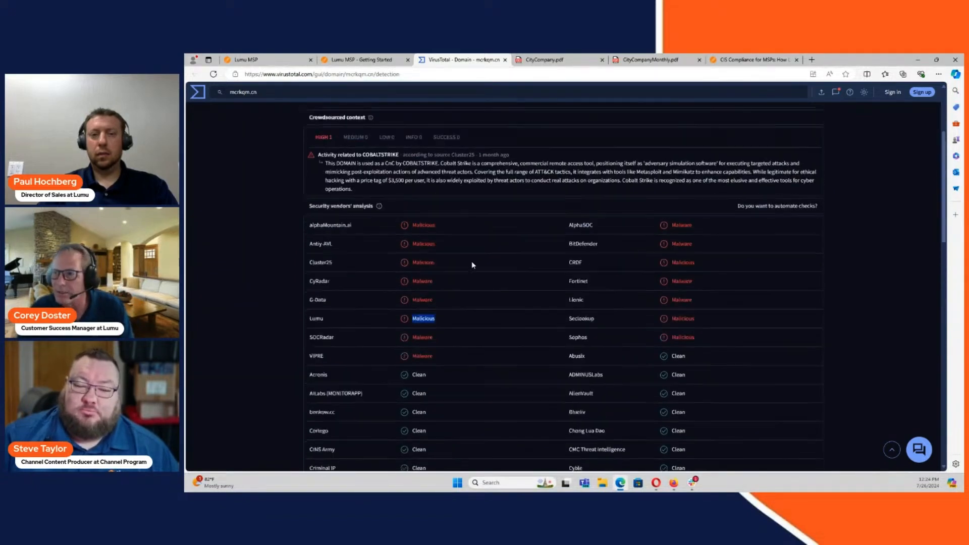
Step: Return to the mcrkqm.cn incident in the Lumu MSP portal and show the actions available for it
{"action": "left_click", "coordinate": [376, 62]}
{"action": "left_click", "coordinate": [291, 59]}
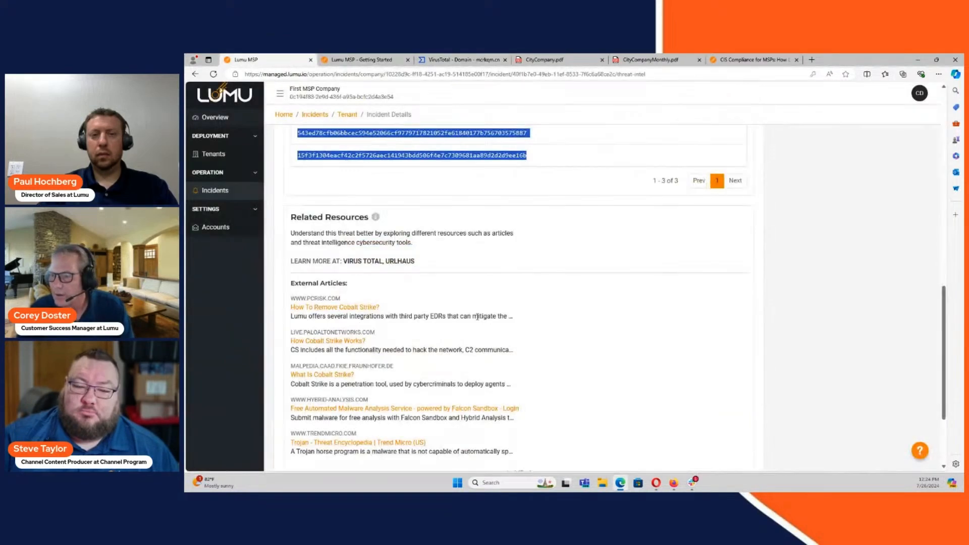
{"action": "scroll", "coordinate": [598, 291], "scroll_direction": "up", "scroll_amount": 5}
{"action": "scroll", "coordinate": [598, 291], "scroll_direction": "up", "scroll_amount": 4}
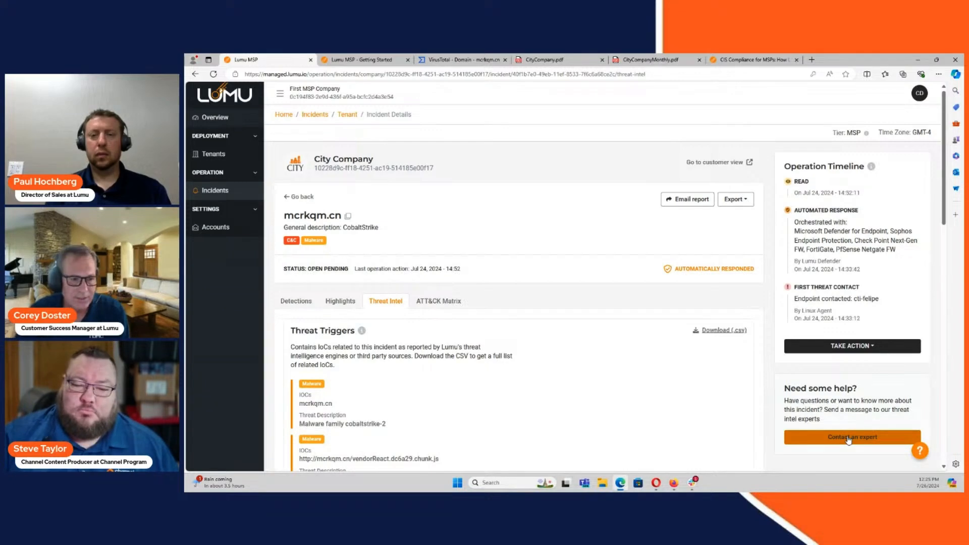
{"action": "left_click", "coordinate": [871, 346]}
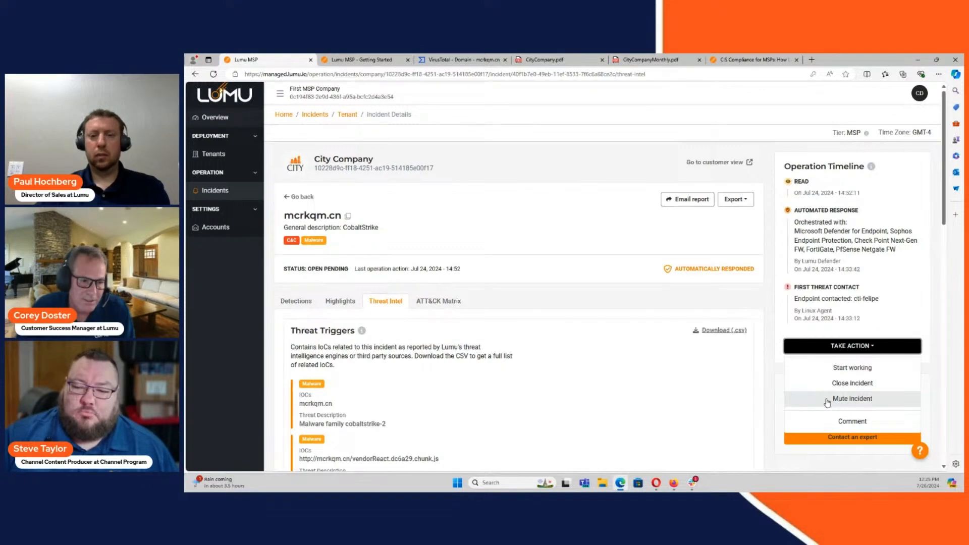
Step: Recheck the VirusTotal report, and return to the incident's threat intelligence to review its related resources and external articles
{"action": "left_click", "coordinate": [472, 59]}
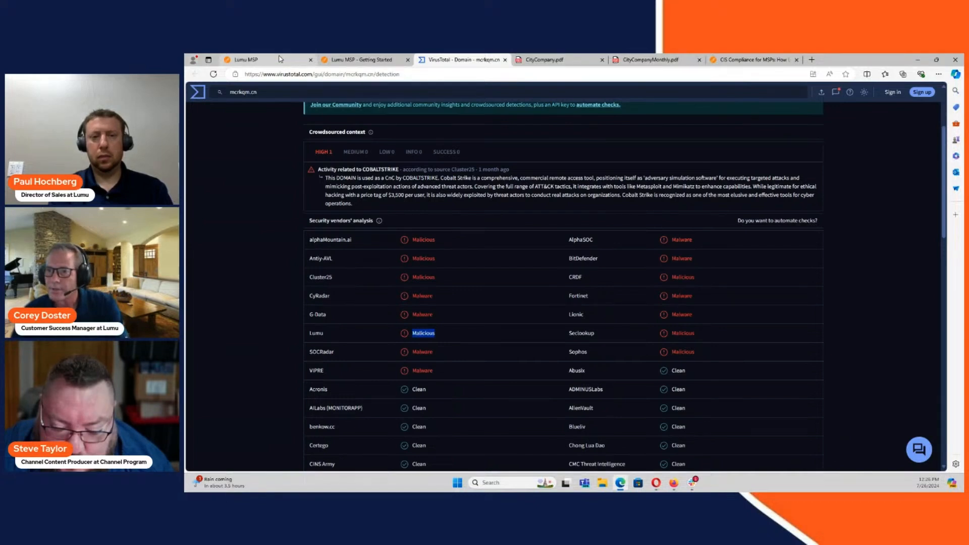
{"action": "left_click", "coordinate": [262, 60]}
{"action": "scroll", "coordinate": [381, 302], "scroll_direction": "down", "scroll_amount": 5}
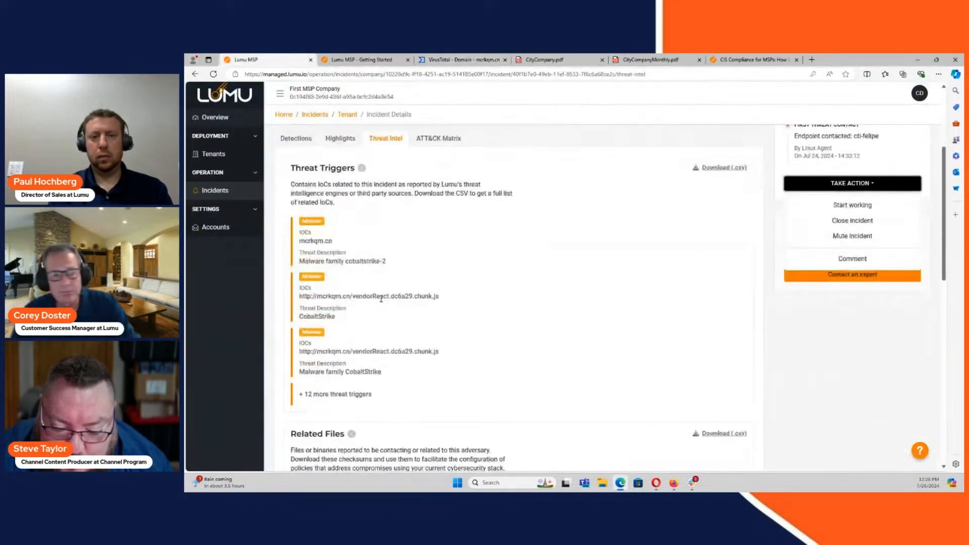
{"action": "scroll", "coordinate": [381, 299], "scroll_direction": "down", "scroll_amount": 6}
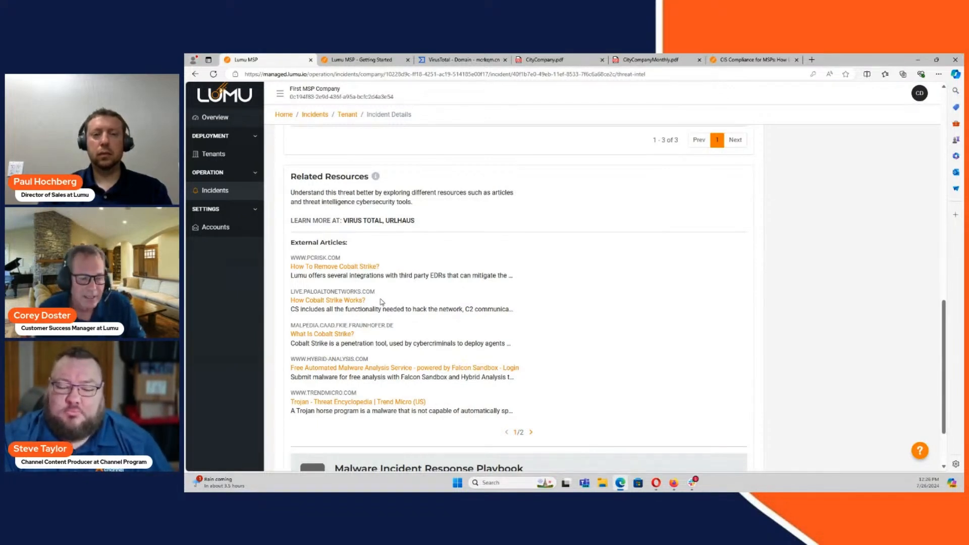
{"action": "scroll", "coordinate": [382, 302], "scroll_direction": "up", "scroll_amount": 7}
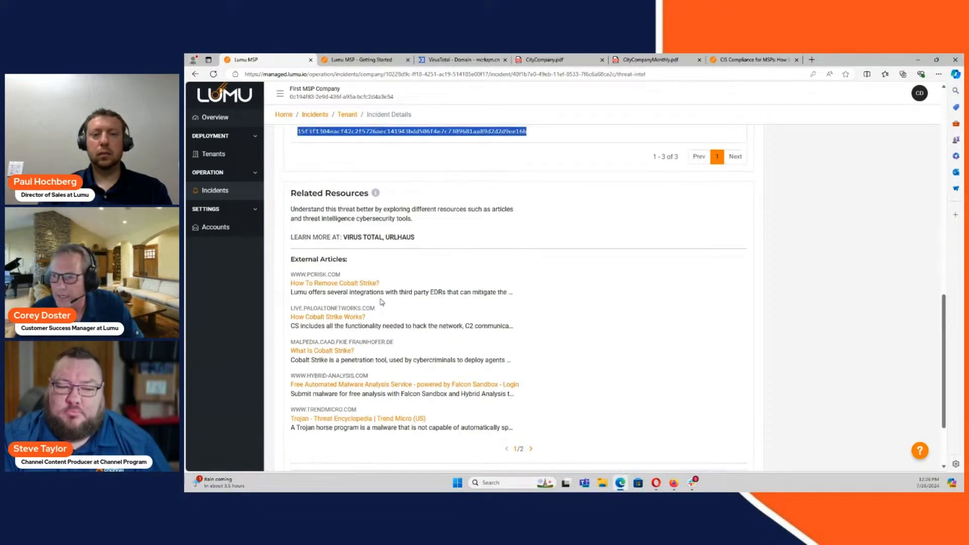
{"action": "scroll", "coordinate": [382, 302], "scroll_direction": "up", "scroll_amount": 4}
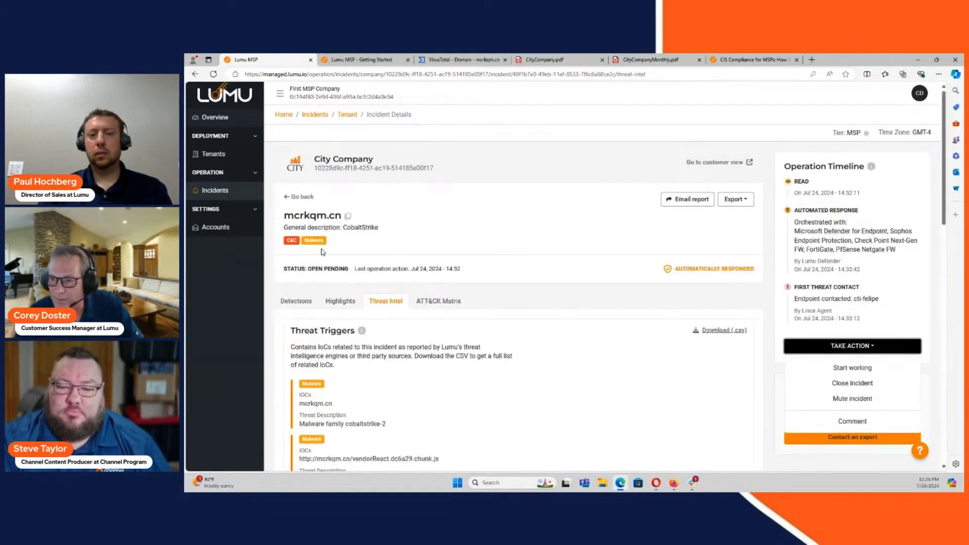
Step: Show the incident's detections, and go back over its threat intelligence down to the related files
{"action": "left_click", "coordinate": [291, 301]}
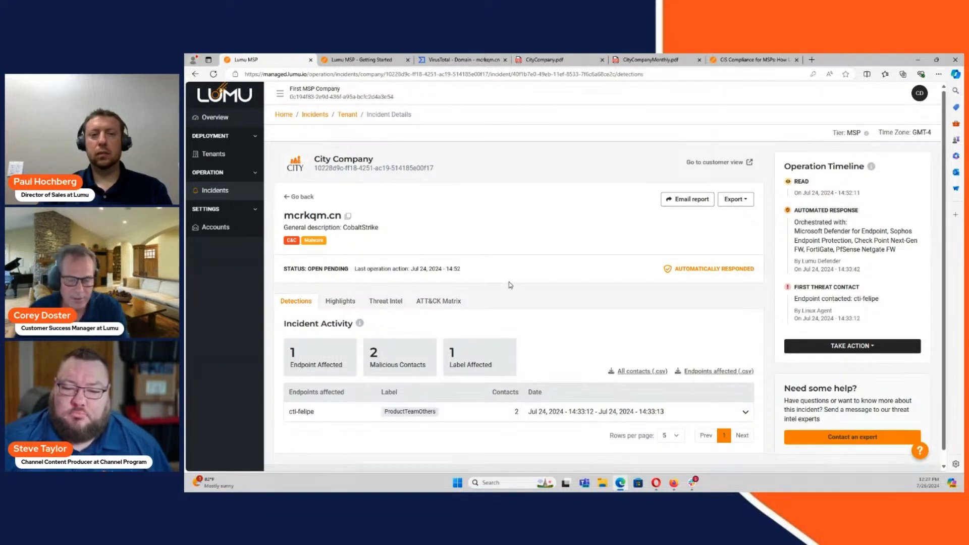
{"action": "left_click", "coordinate": [385, 301]}
{"action": "scroll", "coordinate": [429, 309], "scroll_direction": "down", "scroll_amount": 10}
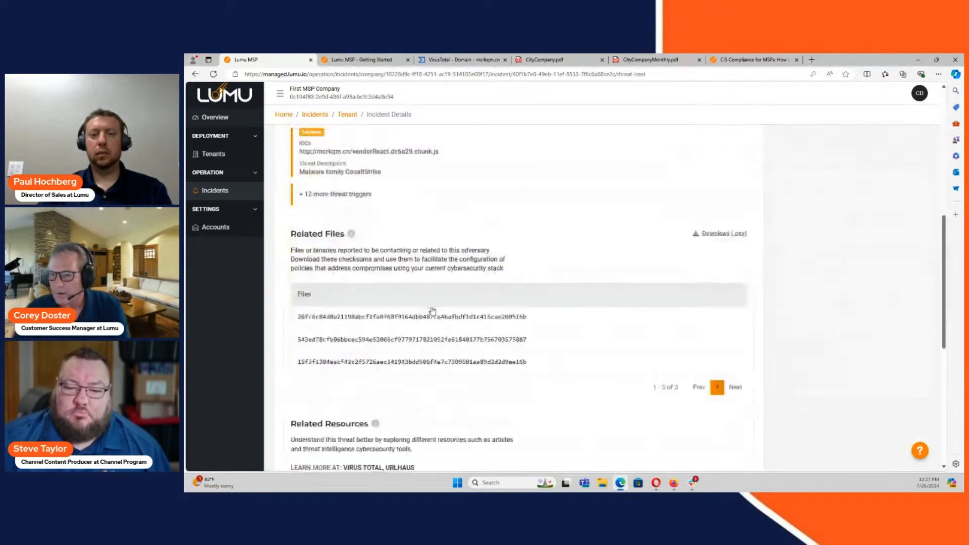
{"action": "scroll", "coordinate": [433, 311], "scroll_direction": "up", "scroll_amount": 10}
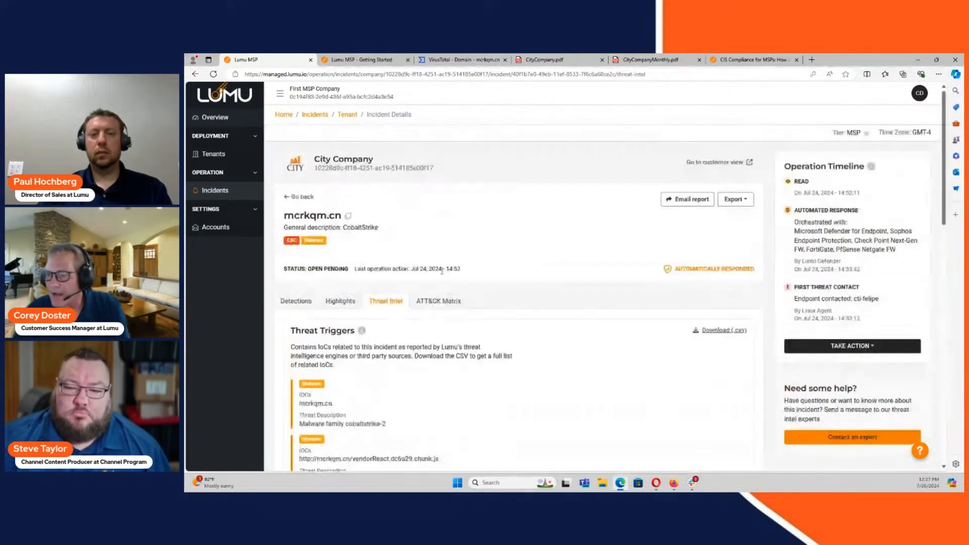
Step: Show the incident's MITRE ATT&CK Matrix and examine the highlighted TTPs
{"action": "left_click", "coordinate": [446, 309]}
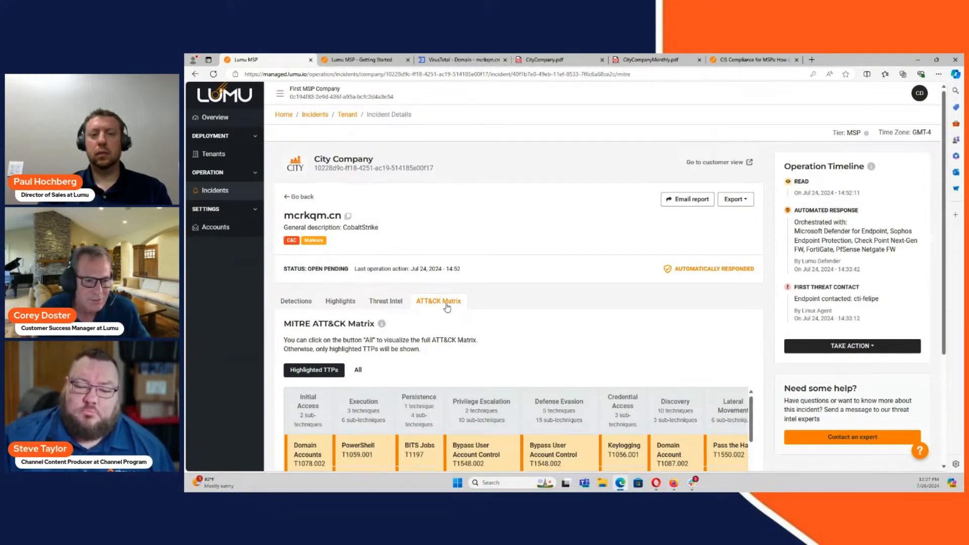
{"action": "scroll", "coordinate": [447, 308], "scroll_direction": "down", "scroll_amount": 2}
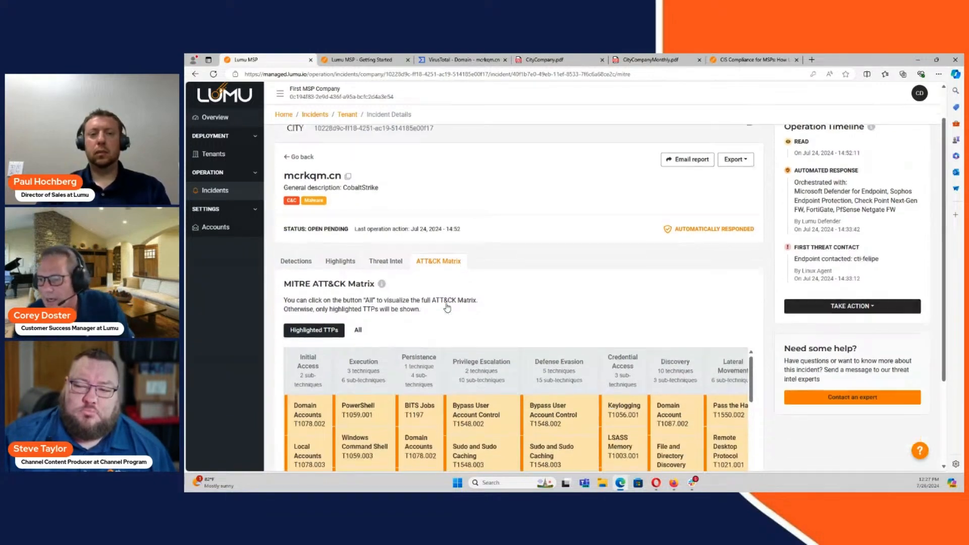
{"action": "scroll", "coordinate": [447, 308], "scroll_direction": "down", "scroll_amount": 3}
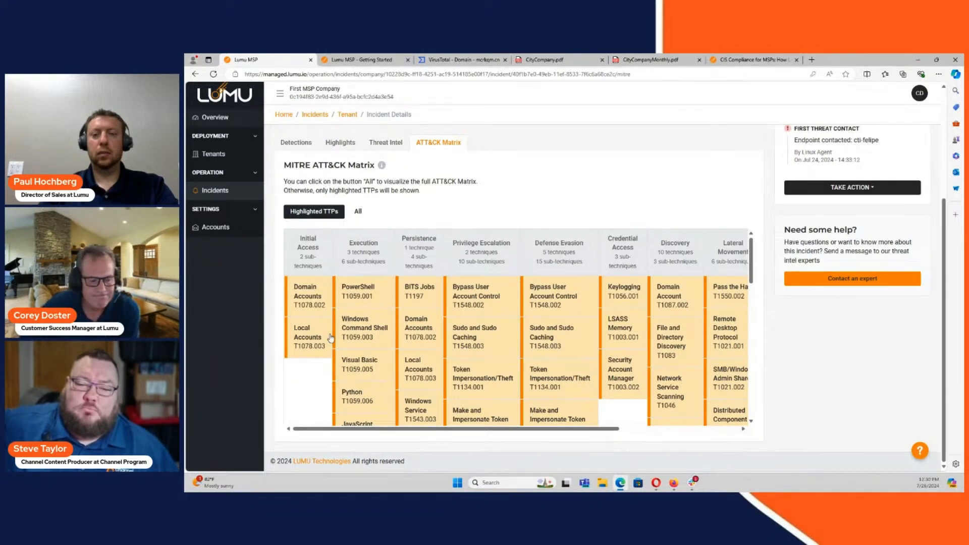
{"action": "scroll", "coordinate": [383, 324], "scroll_direction": "up", "scroll_amount": 3}
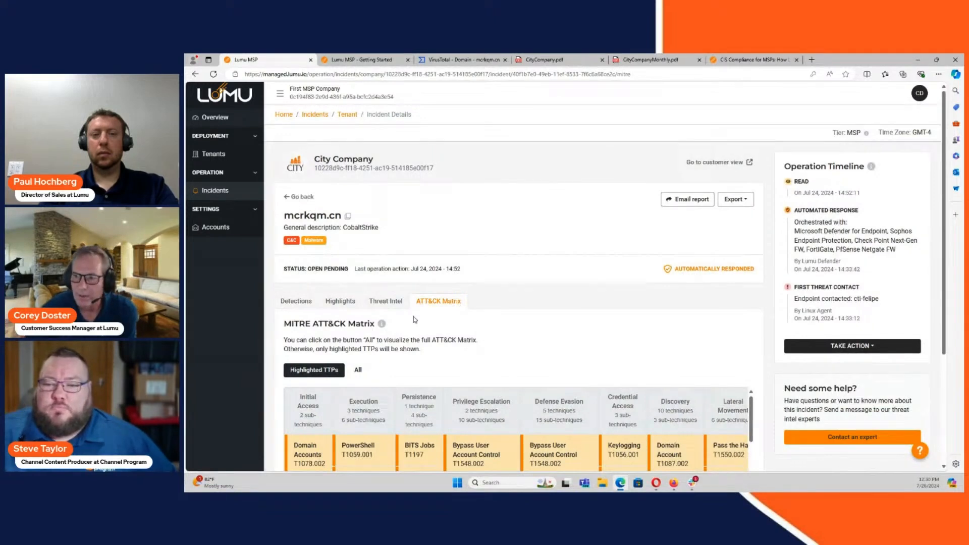
{"action": "scroll", "coordinate": [411, 329], "scroll_direction": "down", "scroll_amount": 1}
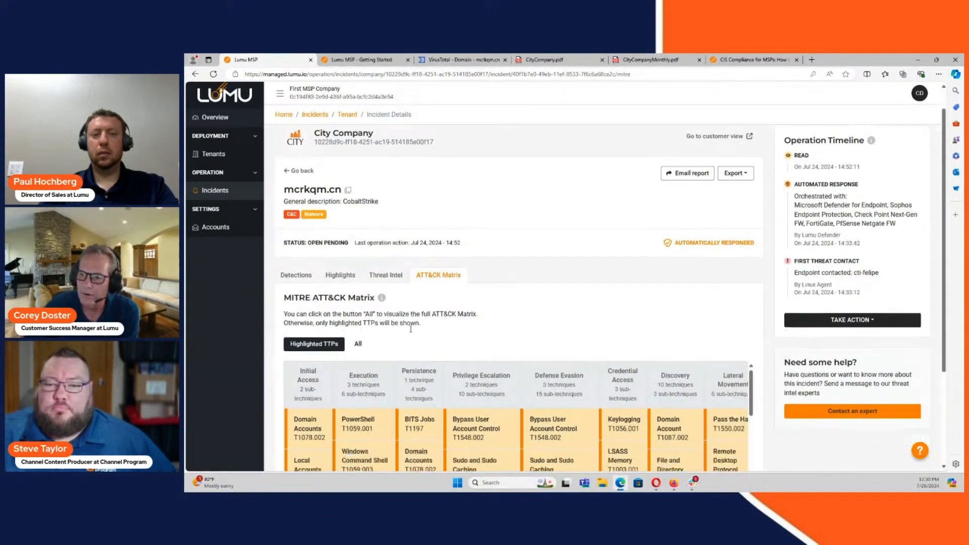
Step: Return to the incident's threat intelligence and review the threat triggers beside the operation timeline
{"action": "left_click", "coordinate": [384, 257]}
{"action": "scroll", "coordinate": [382, 404], "scroll_direction": "down", "scroll_amount": 1}
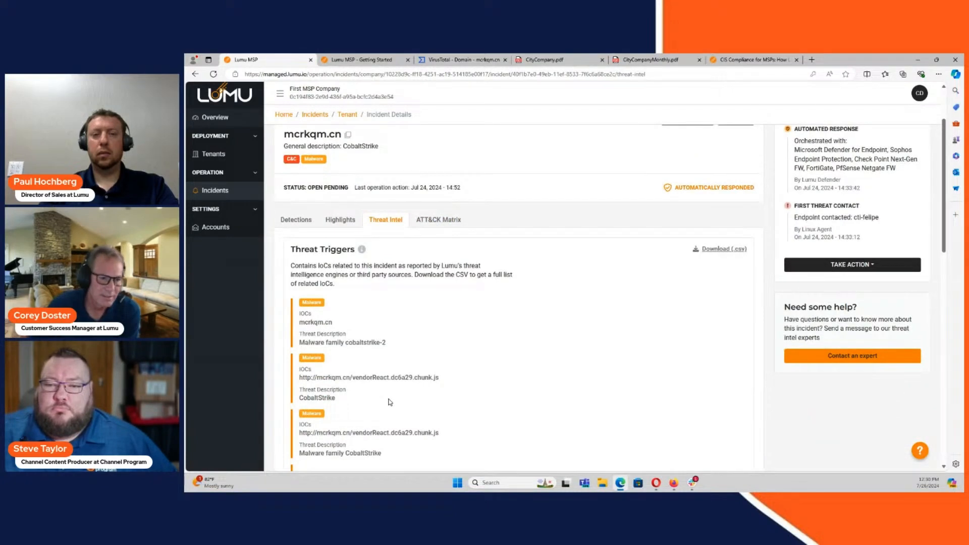
{"action": "scroll", "coordinate": [457, 410], "scroll_direction": "up", "scroll_amount": 1}
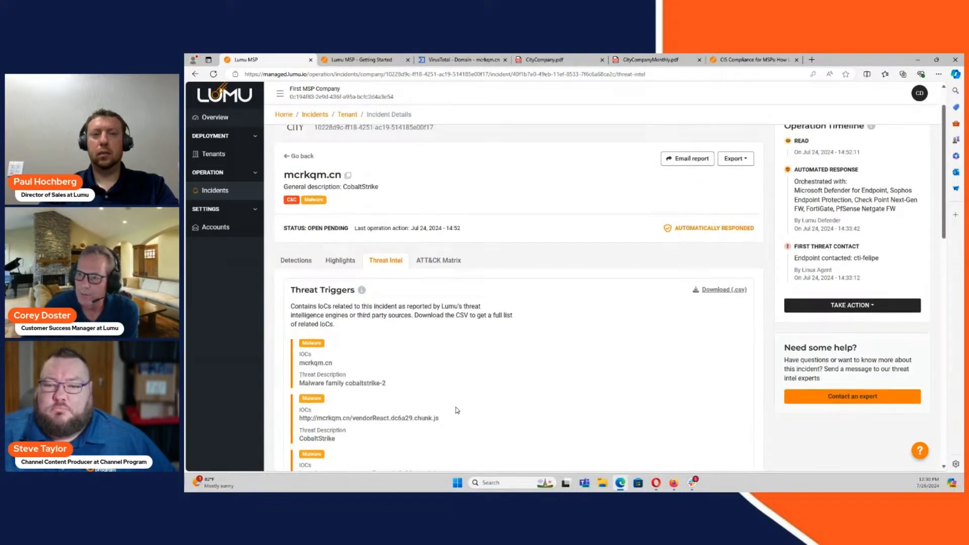
{"action": "scroll", "coordinate": [457, 411], "scroll_direction": "up", "scroll_amount": 1}
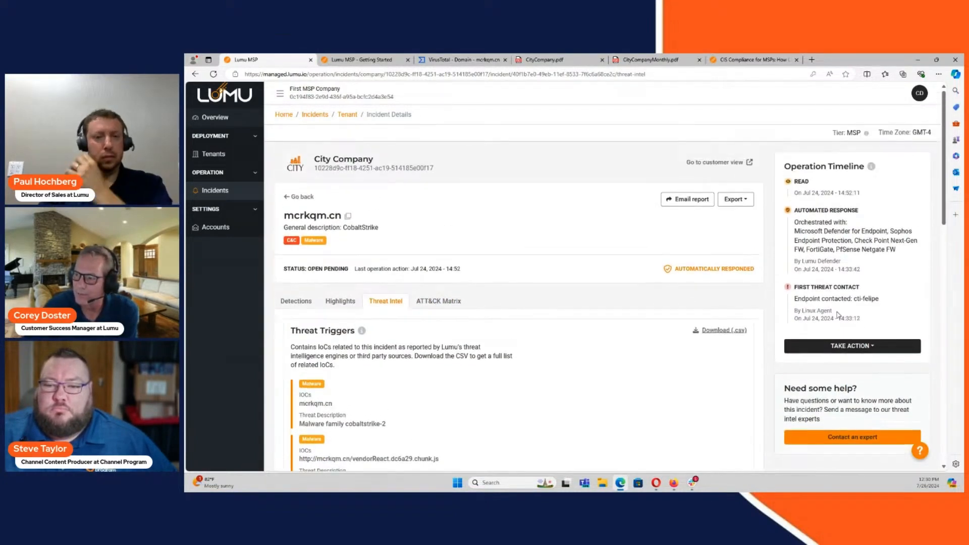
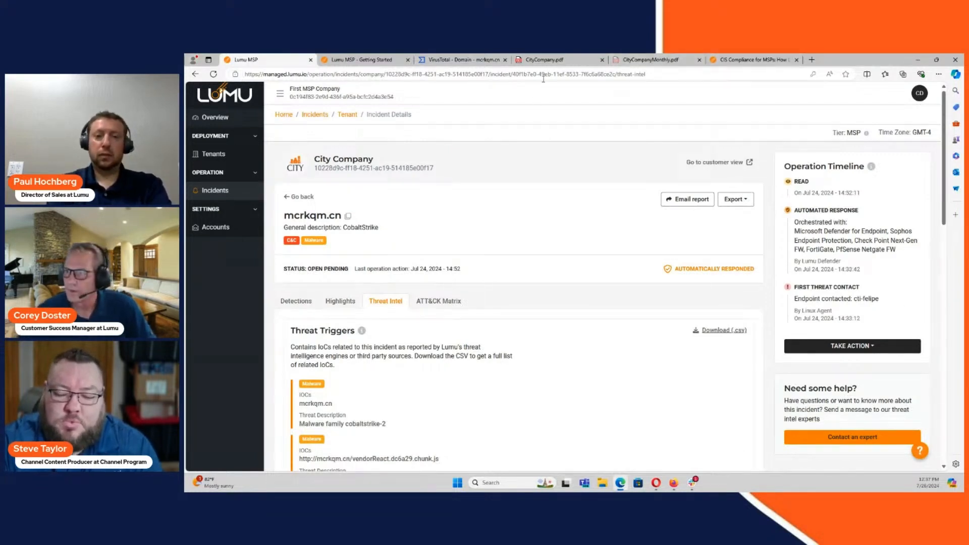
Step: Switch to the CityCompany.pdf report and examine its table of contents, general metrics, operational metrics and performance
{"action": "left_click", "coordinate": [557, 60]}
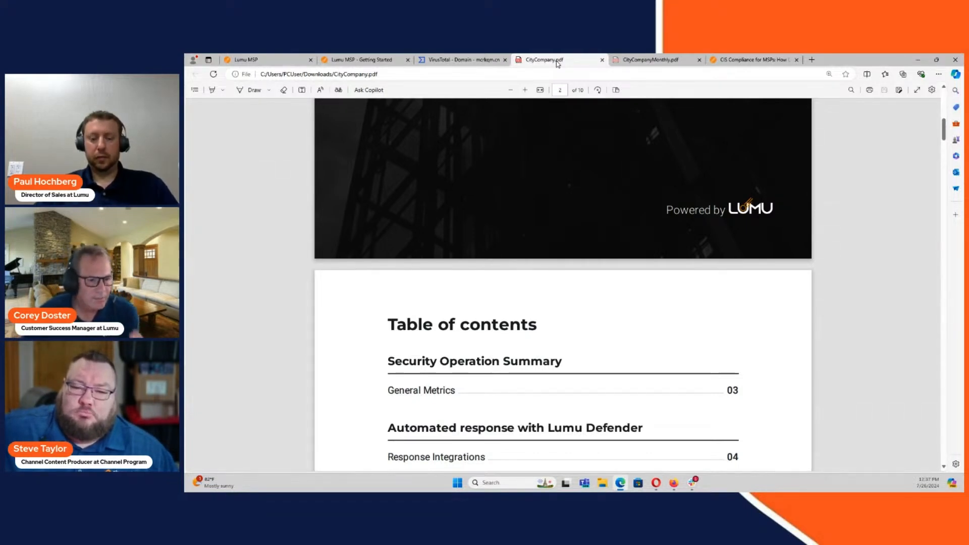
{"action": "scroll", "coordinate": [580, 212], "scroll_direction": "down", "scroll_amount": 3}
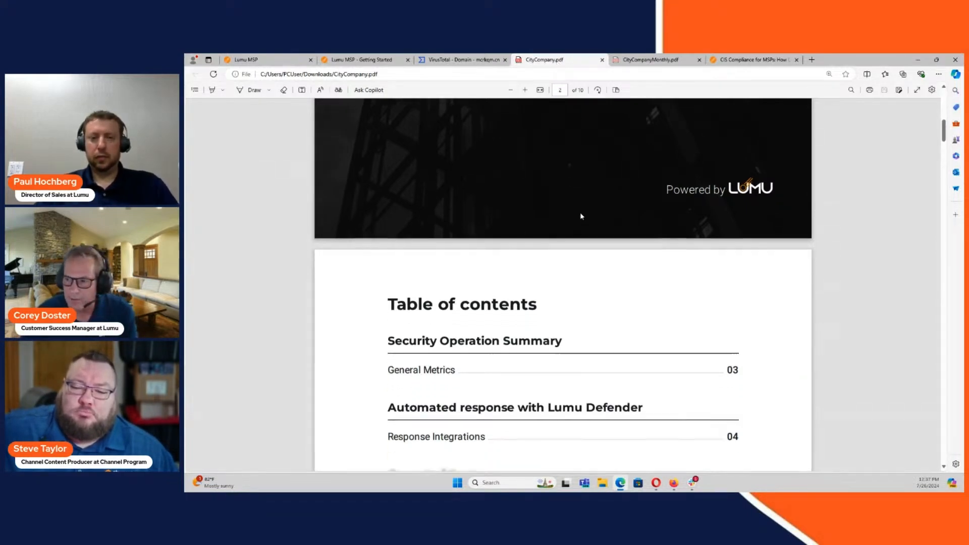
{"action": "scroll", "coordinate": [582, 216], "scroll_direction": "down", "scroll_amount": 8}
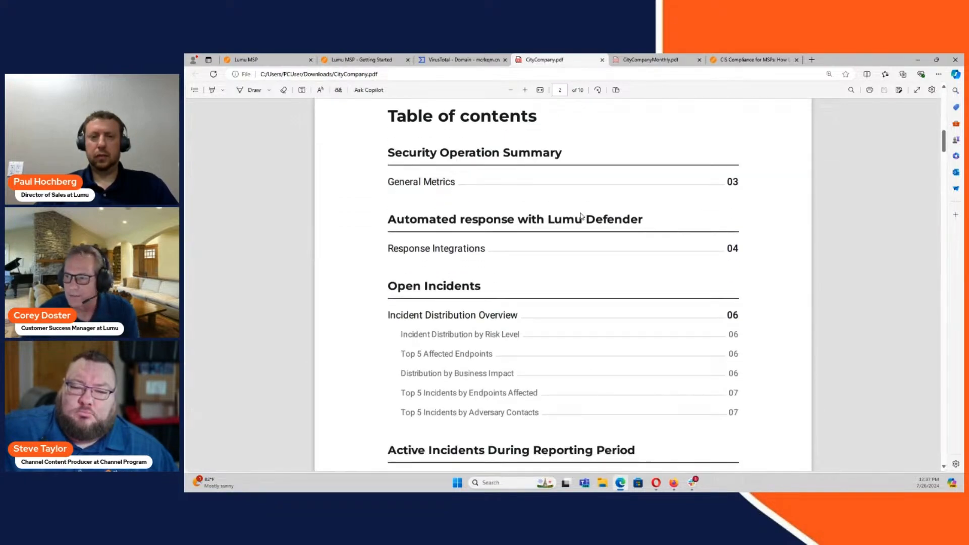
{"action": "scroll", "coordinate": [582, 216], "scroll_direction": "down", "scroll_amount": 2}
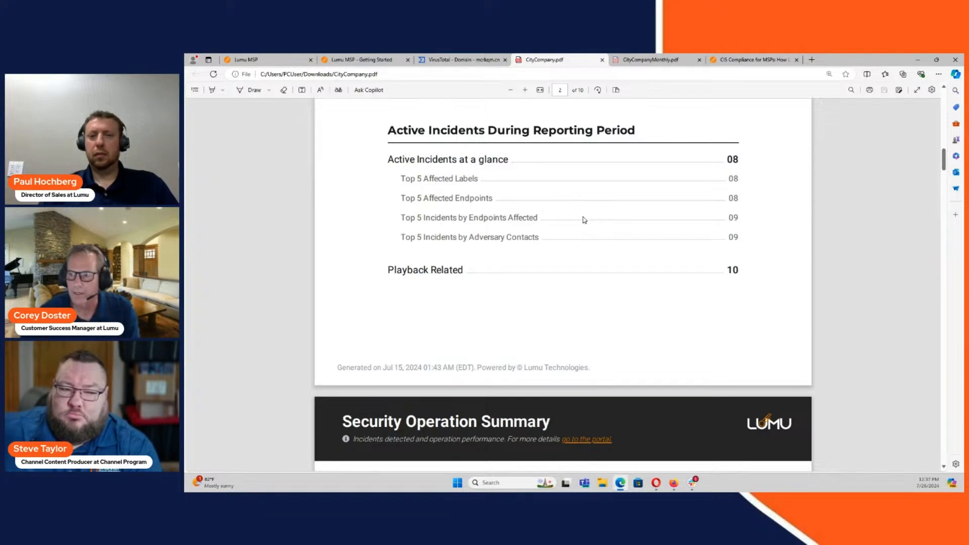
{"action": "scroll", "coordinate": [575, 256], "scroll_direction": "down", "scroll_amount": 5}
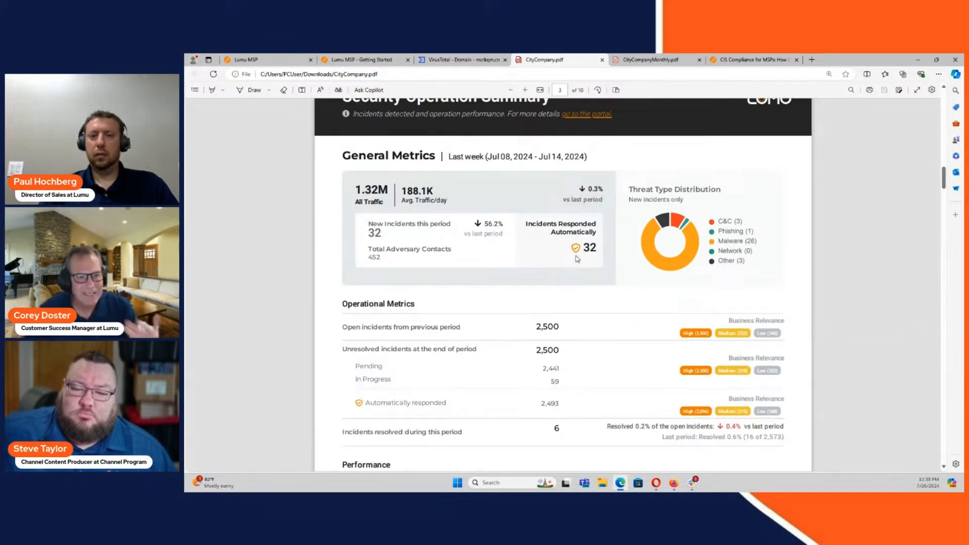
{"action": "scroll", "coordinate": [578, 259], "scroll_direction": "down", "scroll_amount": 1}
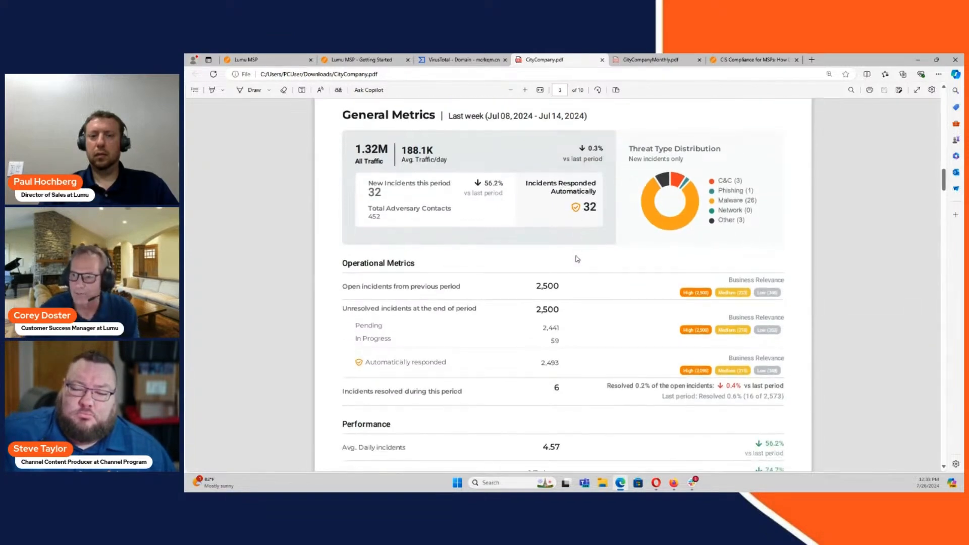
{"action": "scroll", "coordinate": [577, 259], "scroll_direction": "down", "scroll_amount": 4}
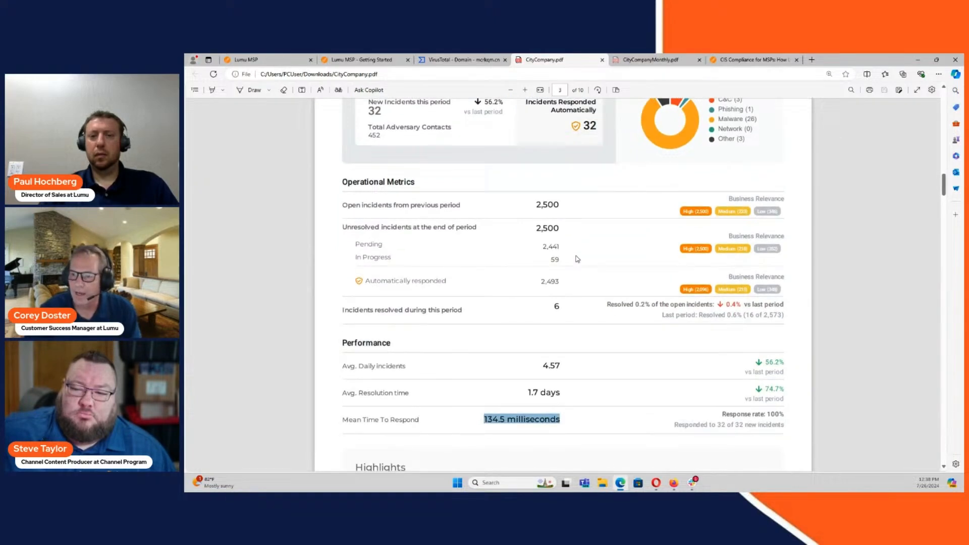
Step: Review the CityCompany.pdf report's highlights and the Lumu Defender response integrations section, highlighting the figure for IoCs processed this period
{"action": "scroll", "coordinate": [578, 259], "scroll_direction": "down", "scroll_amount": 1}
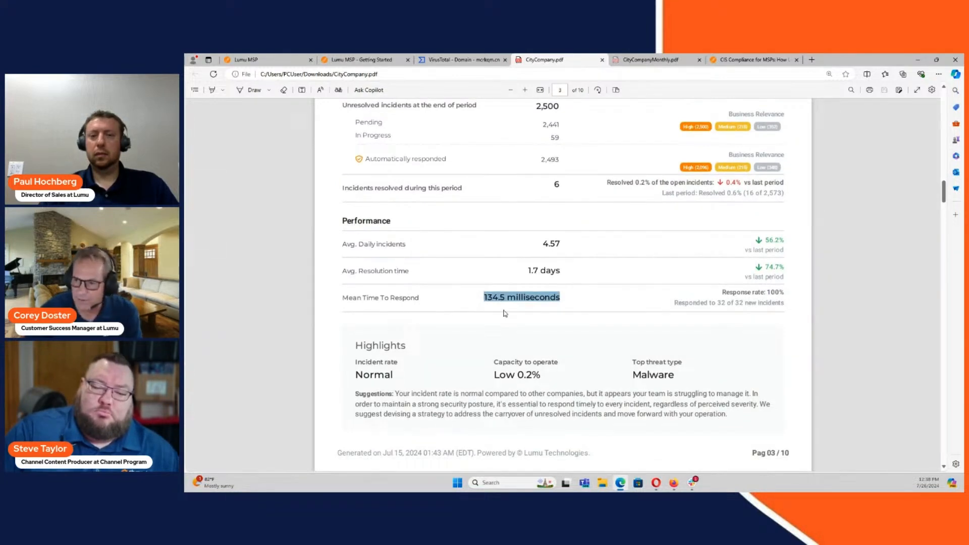
{"action": "scroll", "coordinate": [505, 313], "scroll_direction": "down", "scroll_amount": 6}
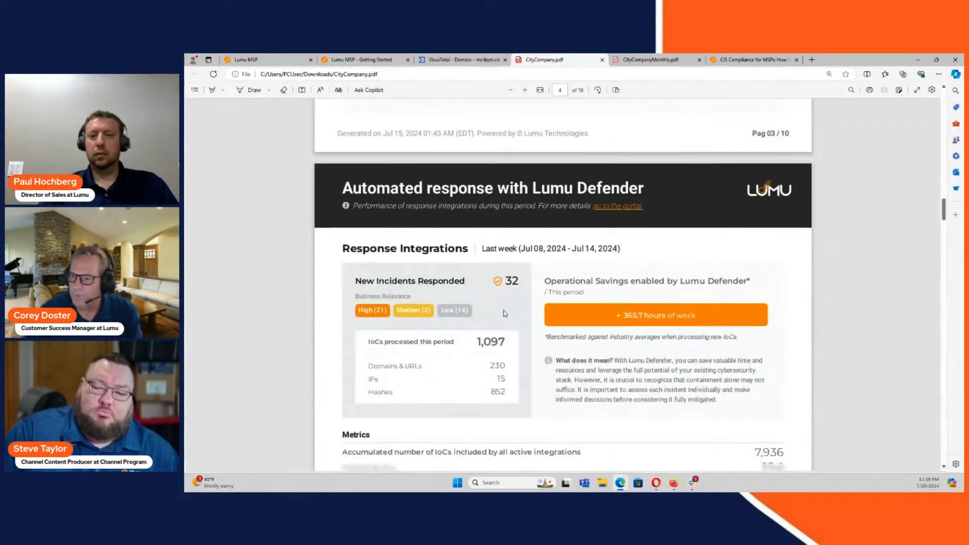
{"action": "scroll", "coordinate": [505, 313], "scroll_direction": "down", "scroll_amount": 3}
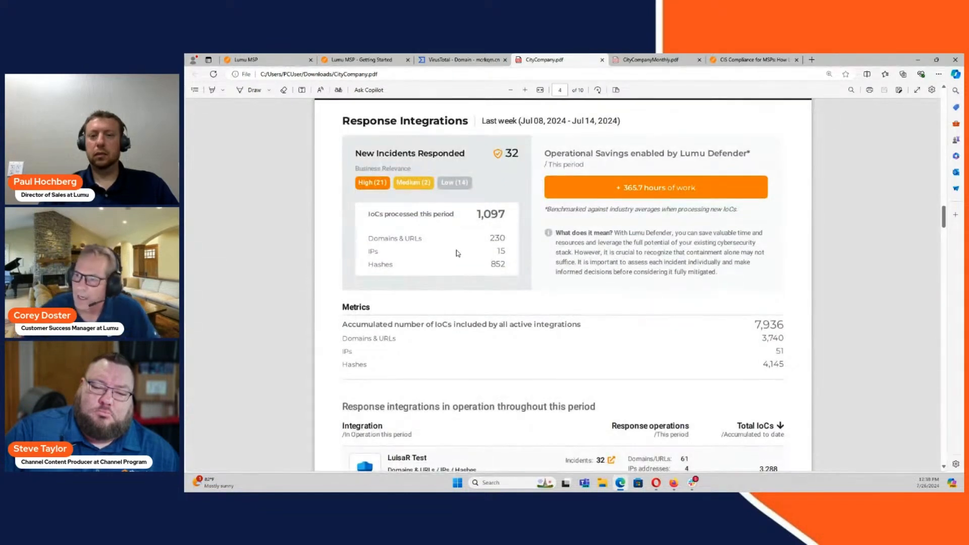
{"action": "left_click_drag", "start_coordinate": [476, 213], "coordinate": [509, 217]}
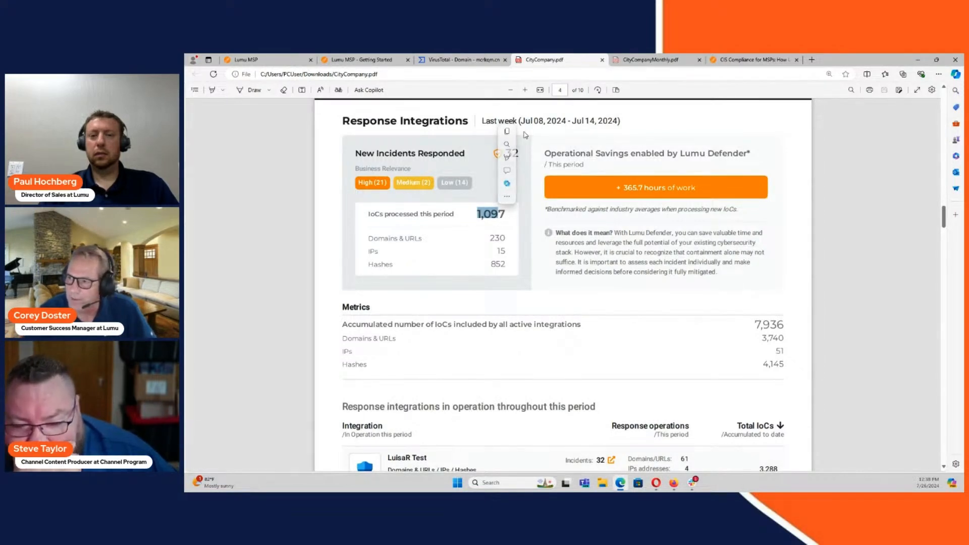
{"action": "mouse_move", "coordinate": [507, 156]}
{"action": "left_click", "coordinate": [435, 277]}
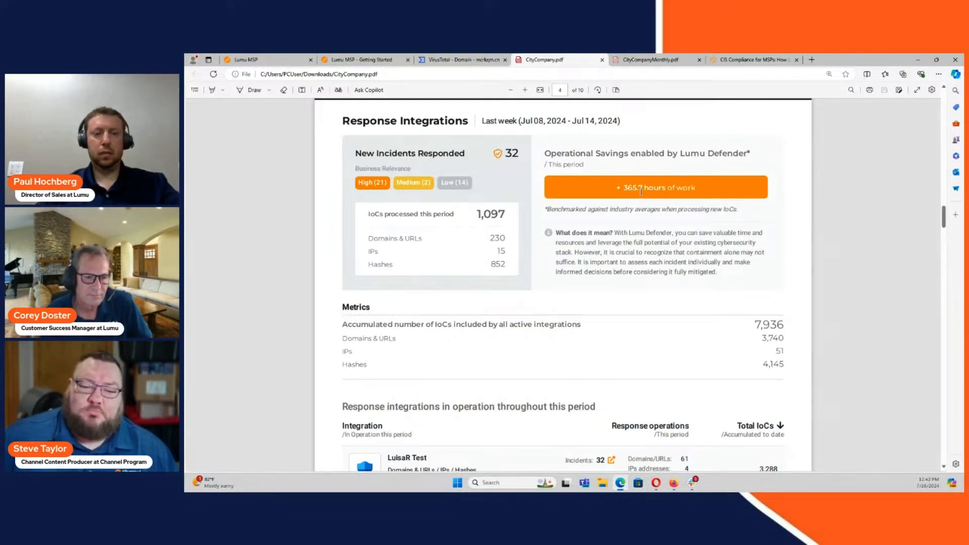
{"action": "scroll", "coordinate": [651, 187], "scroll_direction": "down", "scroll_amount": 3}
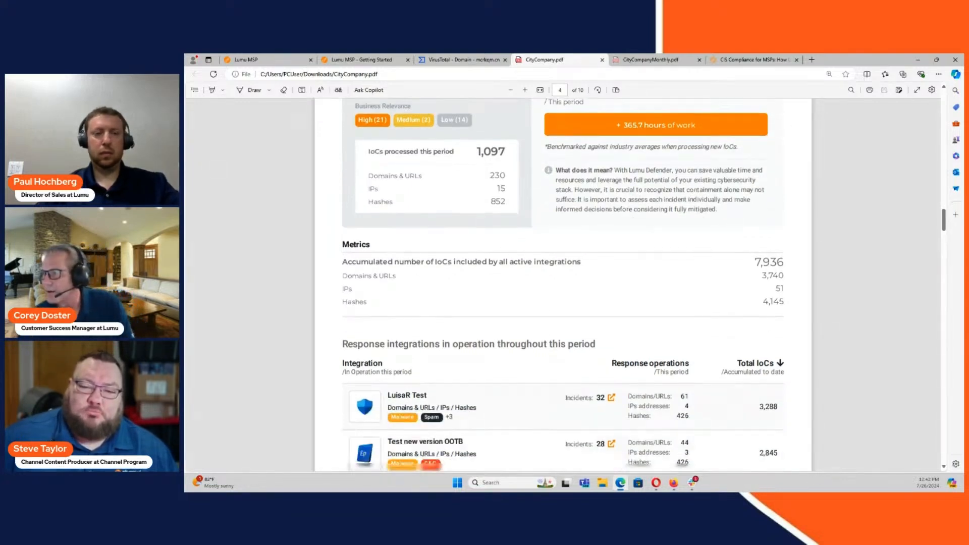
Step: Switch to the Lumu blog article on how Lumu helps MSPs achieve CIS compliance
{"action": "left_click", "coordinate": [735, 60]}
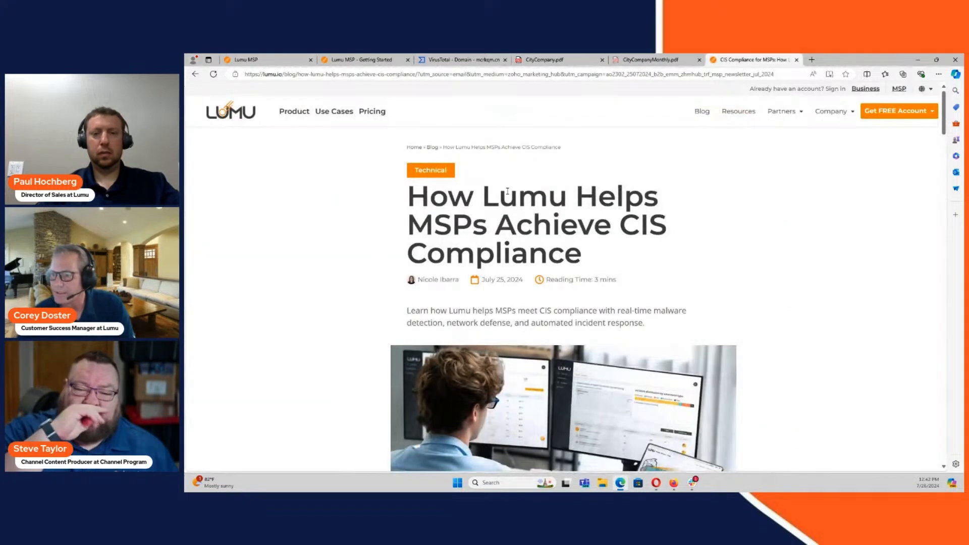